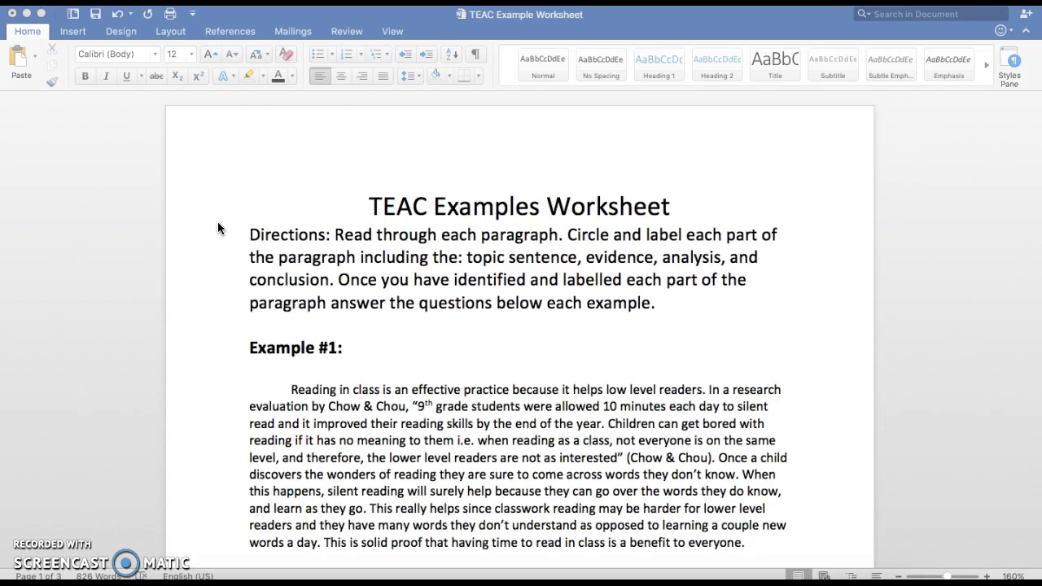
Highlight the topic sentence of the Example #1 paragraph, "Reading in class is an effective practice because it helps low level readers.", in pink.
{"action": "scroll", "coordinate": [218, 221], "scroll_direction": "down", "scroll_amount": 5}
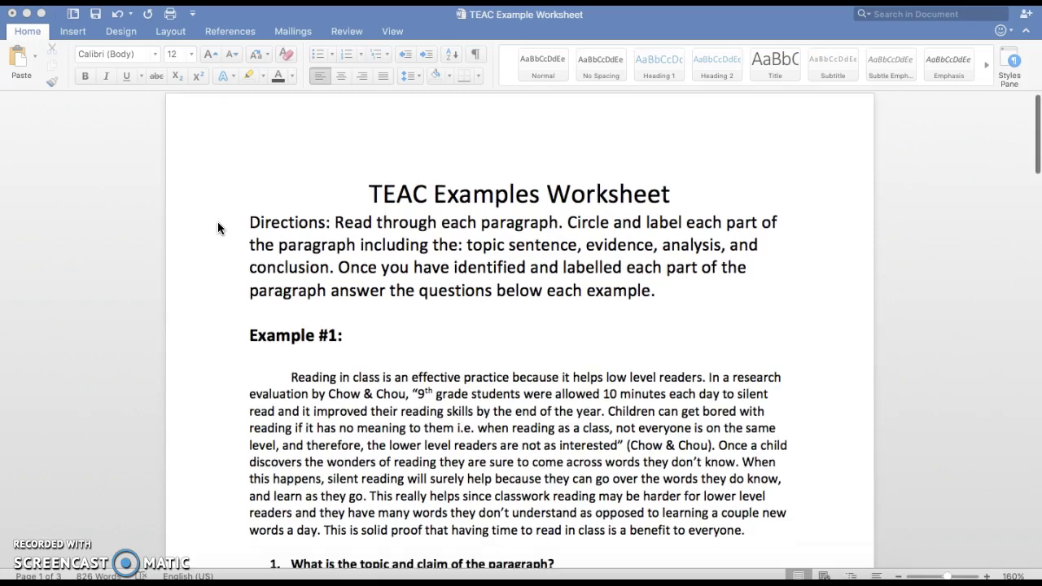
{"action": "scroll", "coordinate": [217, 228], "scroll_direction": "down", "scroll_amount": 4}
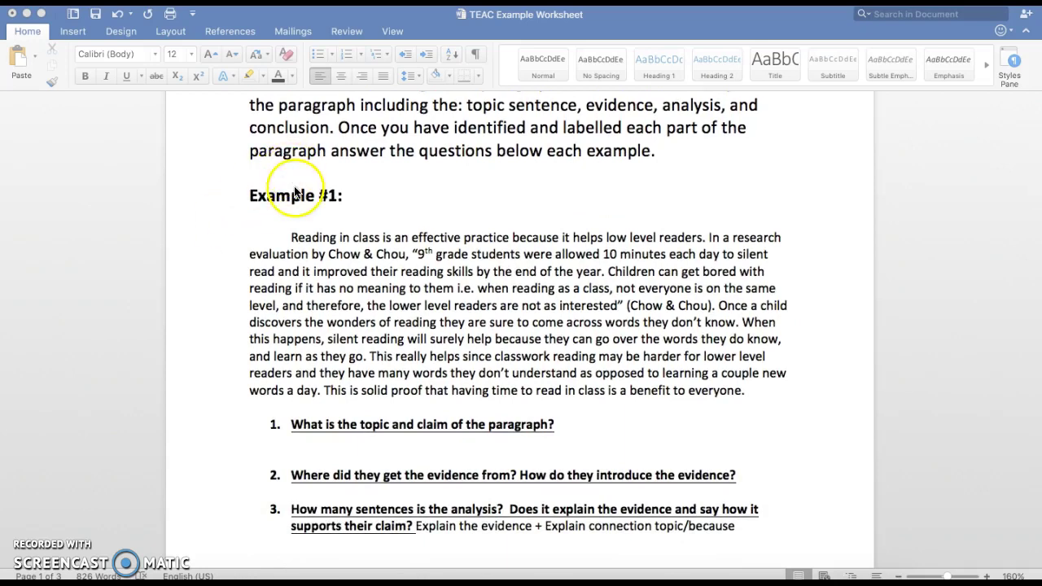
{"action": "left_click", "coordinate": [291, 241]}
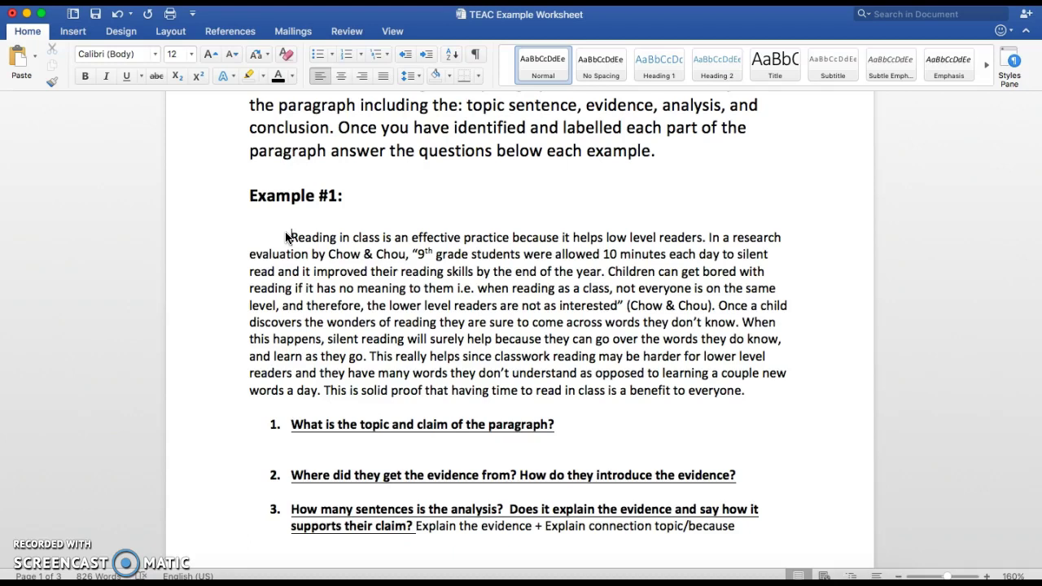
{"action": "left_click_drag", "start_coordinate": [288, 237], "coordinate": [707, 237]}
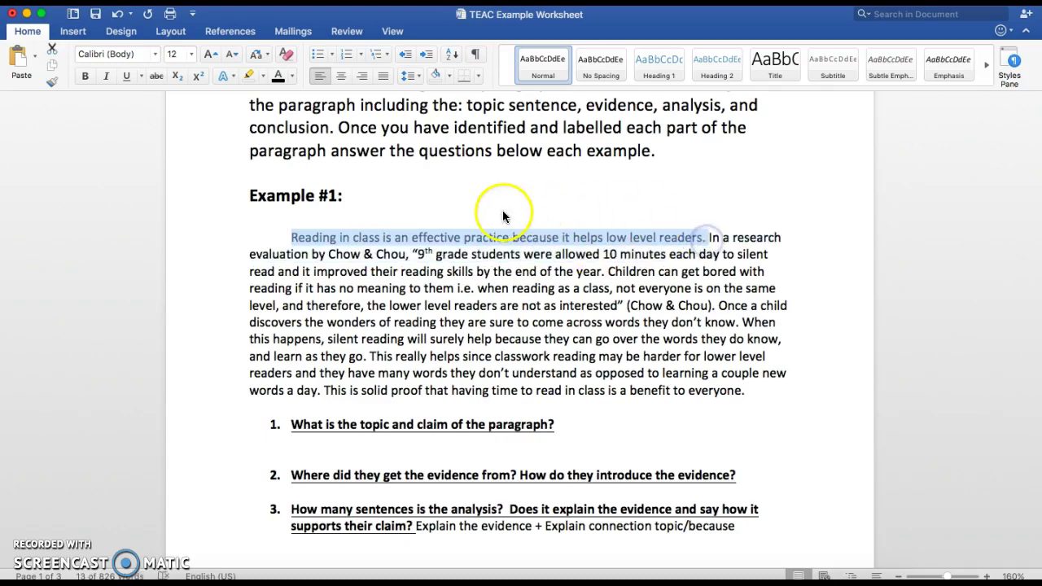
{"action": "left_click", "coordinate": [263, 82]}
{"action": "left_click", "coordinate": [311, 123]}
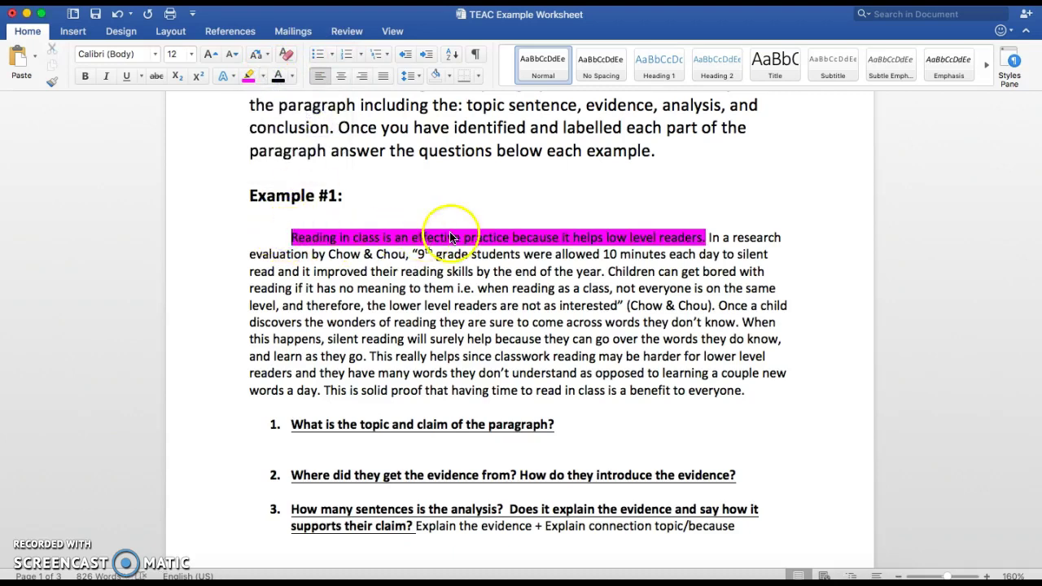
{"action": "left_click", "coordinate": [692, 228]}
Highlight the evidence in the Example #1 paragraph in red, from "In a research evaluation" through the parenthetical citation after the quotation.
{"action": "scroll", "coordinate": [693, 227], "scroll_direction": "up", "scroll_amount": 1}
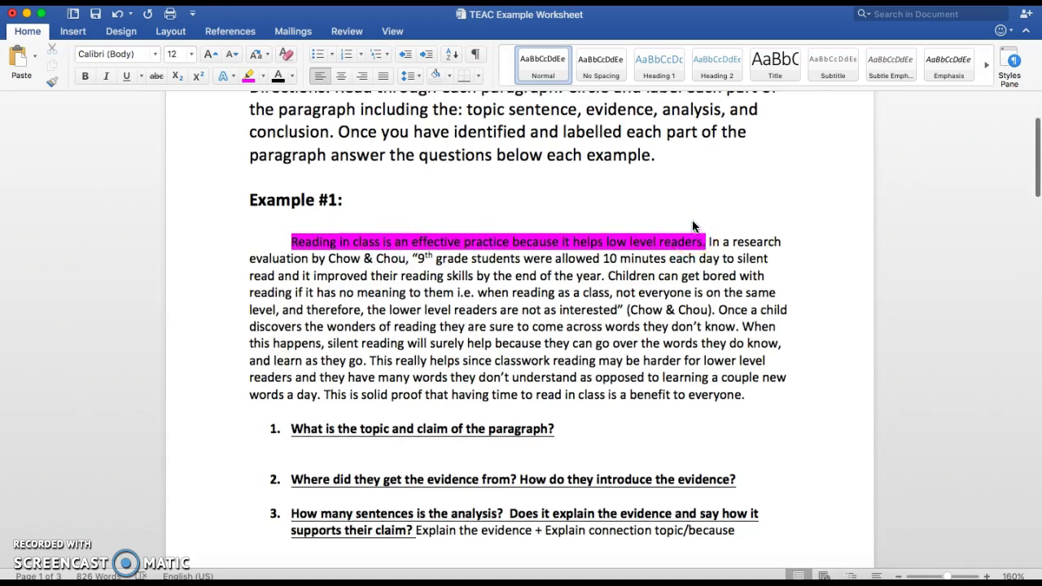
{"action": "scroll", "coordinate": [693, 227], "scroll_direction": "up", "scroll_amount": 5}
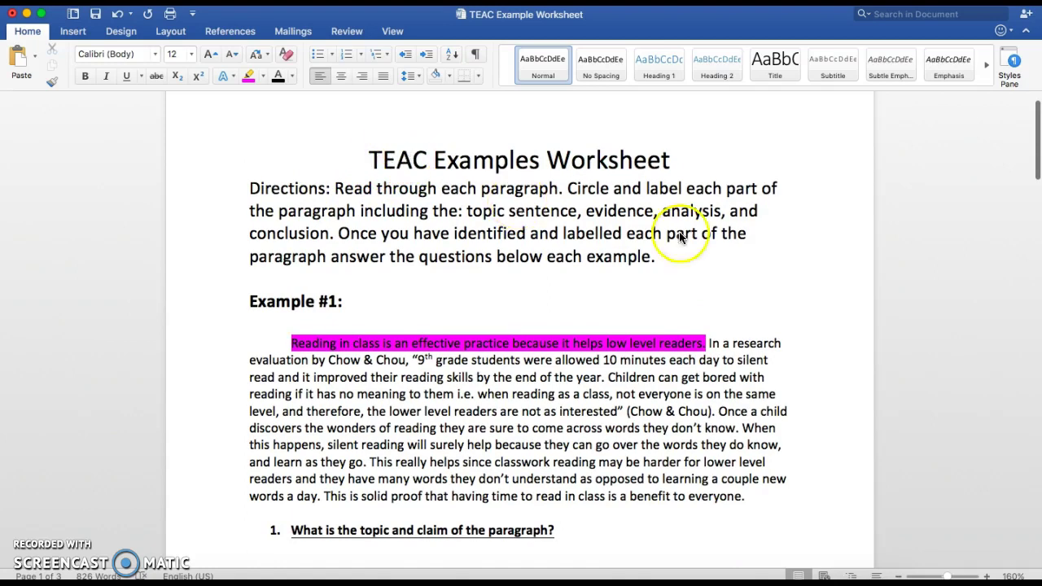
{"action": "left_click", "coordinate": [708, 346]}
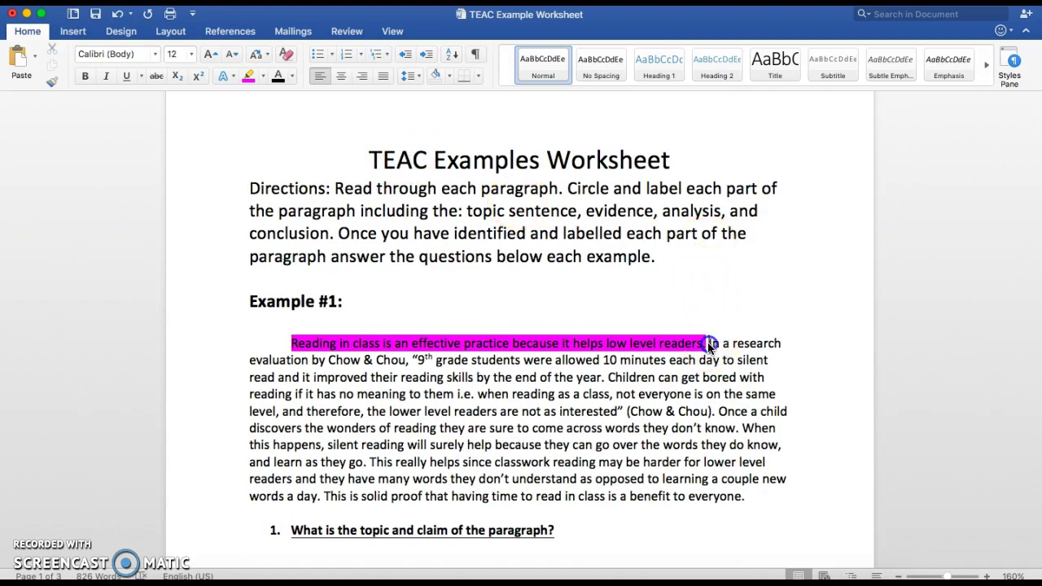
{"action": "left_click_drag", "start_coordinate": [708, 346], "coordinate": [755, 346]}
{"action": "scroll", "coordinate": [753, 361], "scroll_direction": "down", "scroll_amount": 1}
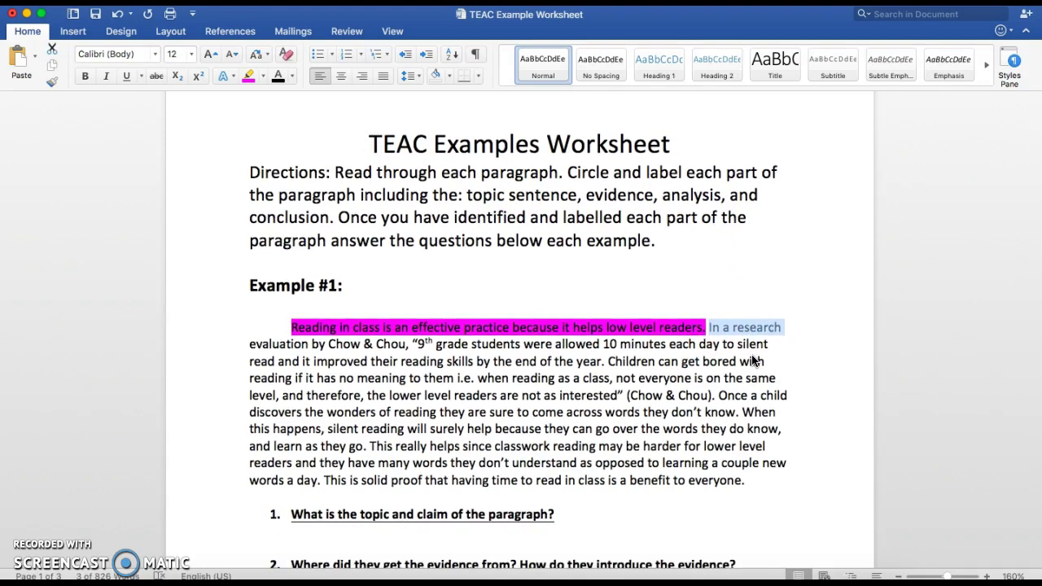
{"action": "left_click_drag", "start_coordinate": [765, 337], "coordinate": [736, 331]}
{"action": "left_click", "coordinate": [736, 326]}
{"action": "left_click", "coordinate": [710, 331]}
{"action": "left_click_drag", "start_coordinate": [711, 332], "coordinate": [622, 401]}
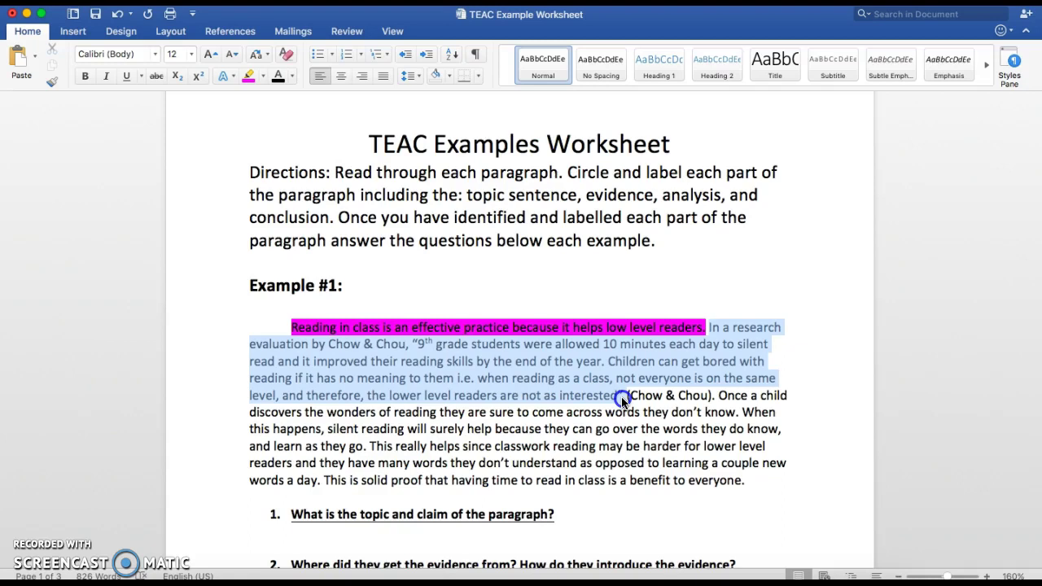
{"action": "left_click_drag", "start_coordinate": [622, 401], "coordinate": [710, 399]}
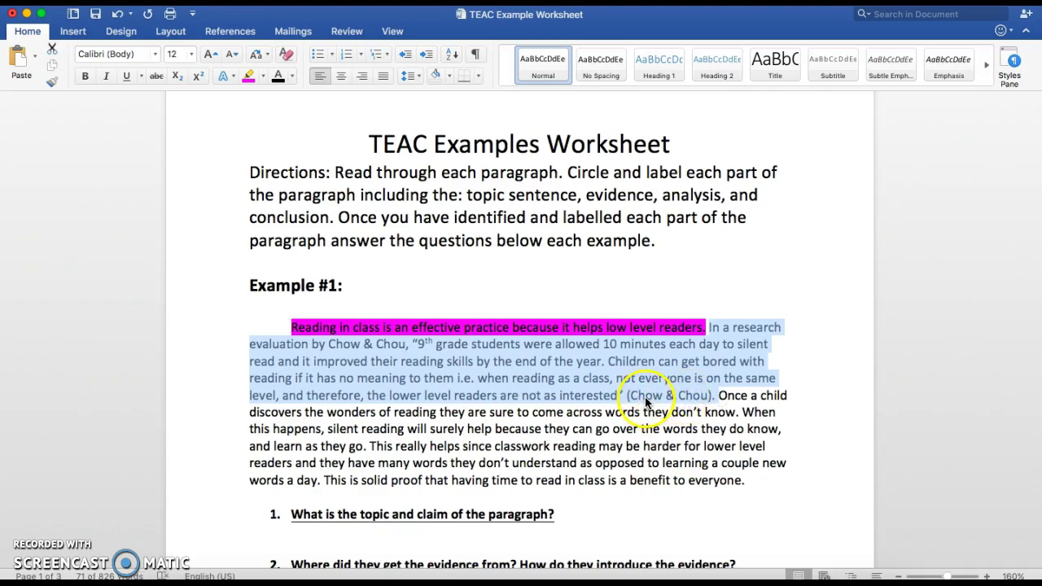
{"action": "mouse_move", "coordinate": [645, 401]}
{"action": "left_mouse_down"}
{"action": "mouse_move", "coordinate": [679, 385]}
{"action": "mouse_move", "coordinate": [667, 407]}
{"action": "mouse_move", "coordinate": [637, 398]}
{"action": "mouse_move", "coordinate": [692, 389]}
{"action": "mouse_move", "coordinate": [641, 402]}
{"action": "mouse_move", "coordinate": [676, 373]}
{"action": "left_mouse_up"}
{"action": "left_click", "coordinate": [262, 76]}
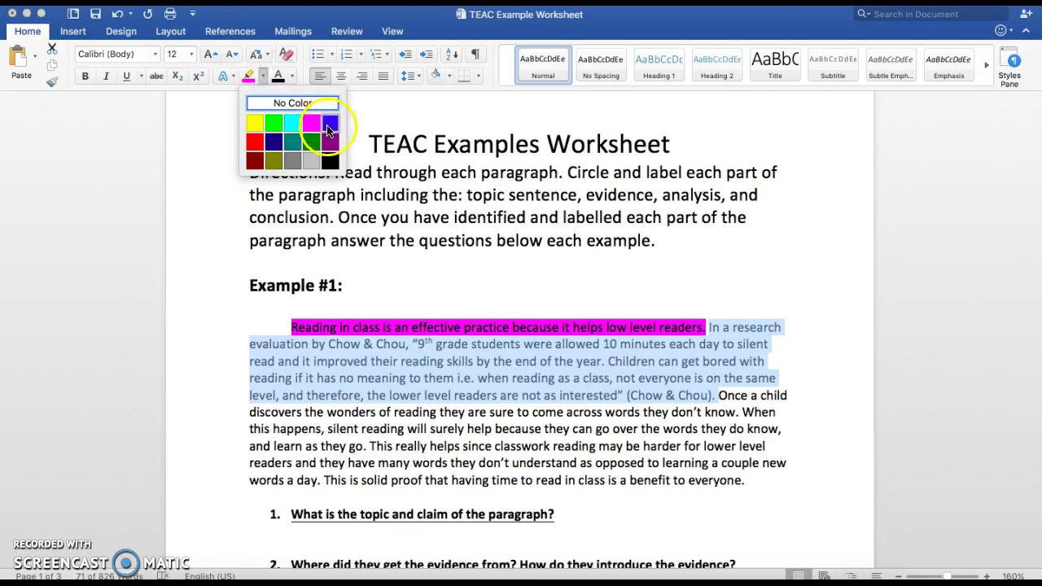
{"action": "left_click", "coordinate": [255, 144]}
{"action": "left_click", "coordinate": [399, 345]}
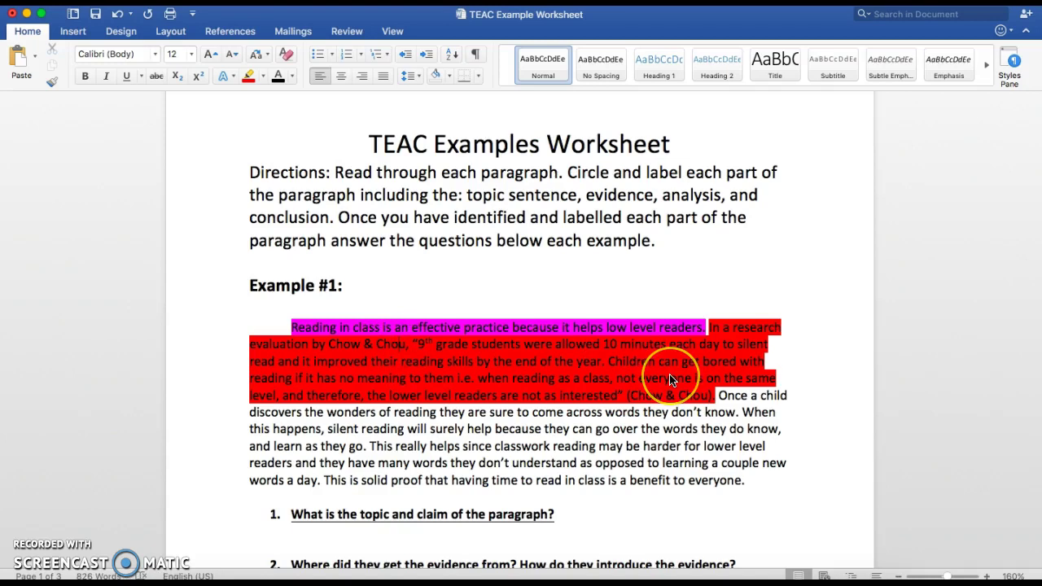
Highlight the paragraph's concluding sentence, "This is solid proof that having time to read in class is a benefit to everyone.", in blue.
{"action": "scroll", "coordinate": [672, 379], "scroll_direction": "down", "scroll_amount": 1}
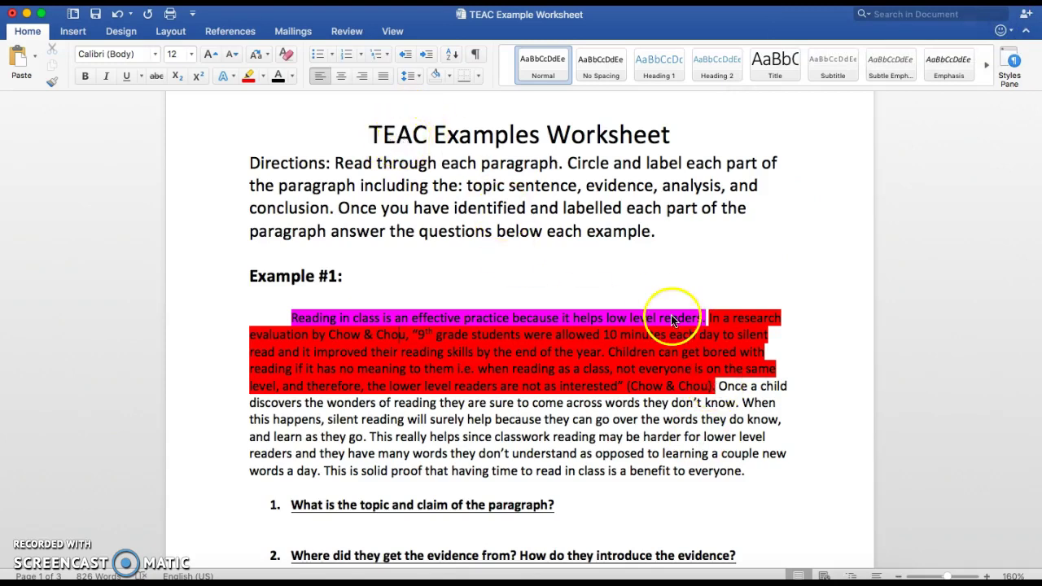
{"action": "left_click", "coordinate": [729, 389]}
{"action": "left_click_drag", "start_coordinate": [728, 390], "coordinate": [765, 391]}
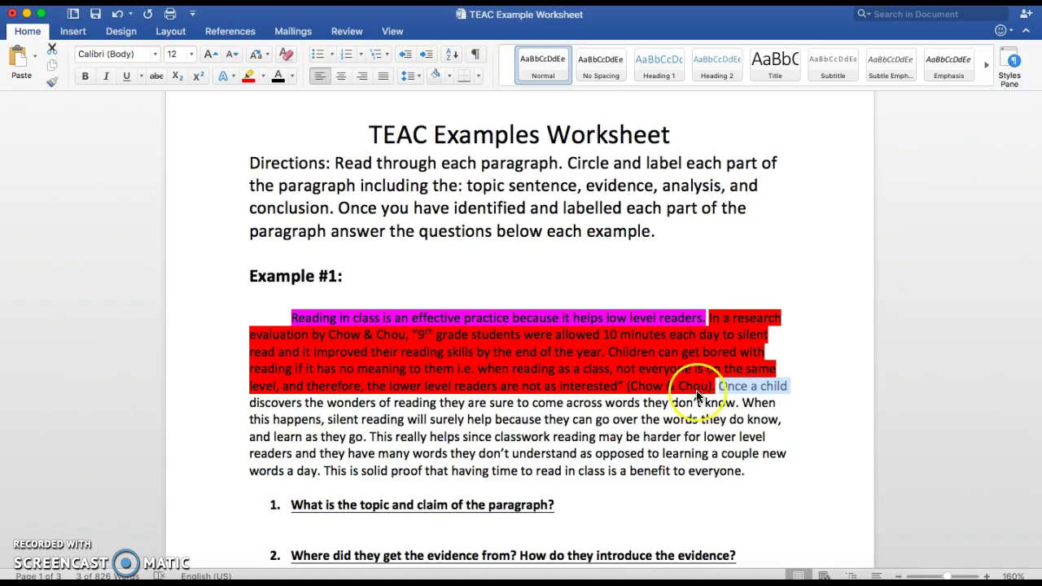
{"action": "left_click", "coordinate": [745, 470]}
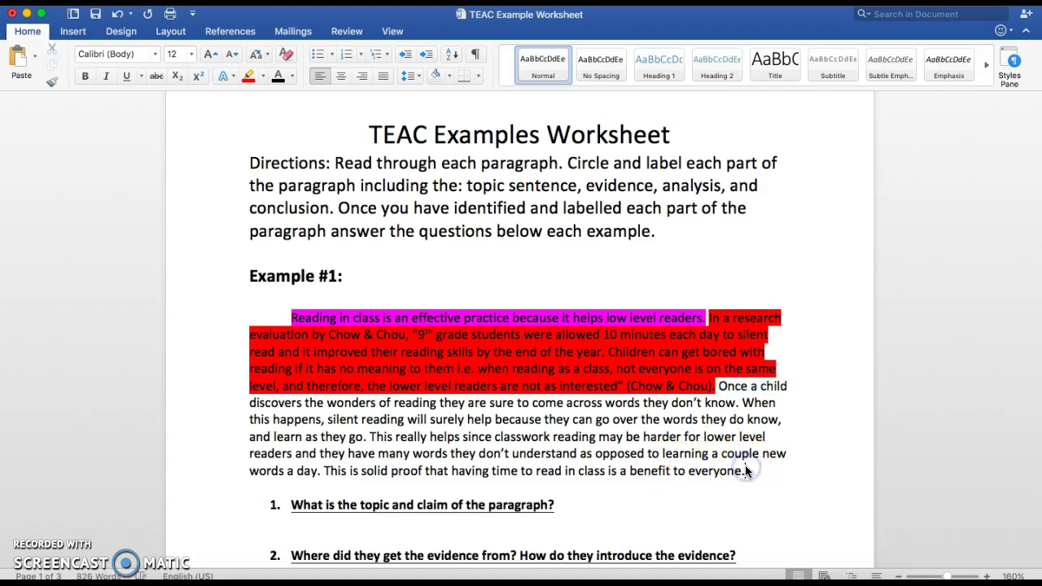
{"action": "left_click_drag", "start_coordinate": [747, 470], "coordinate": [324, 472]}
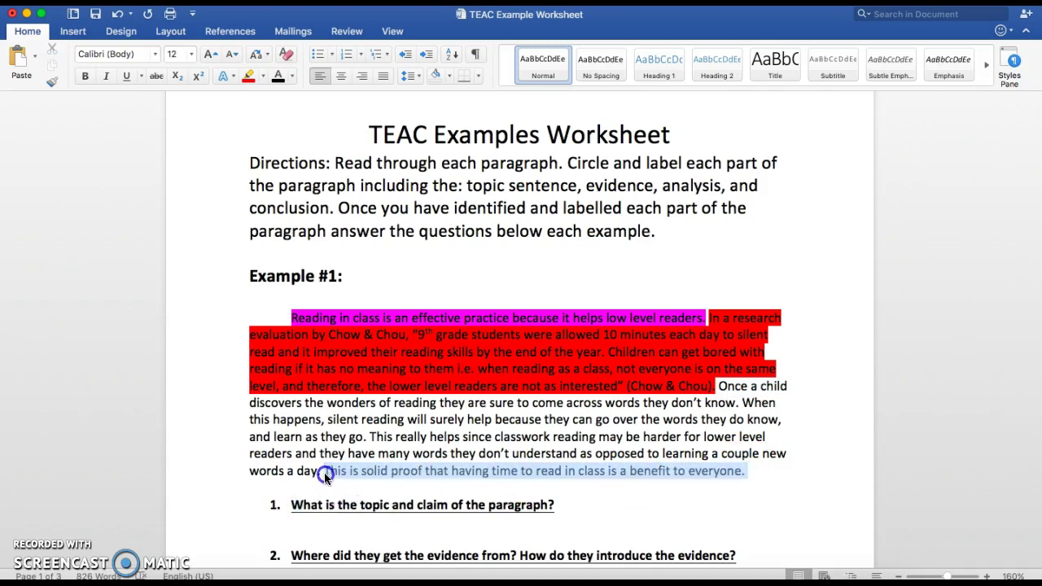
{"action": "left_click", "coordinate": [262, 75]}
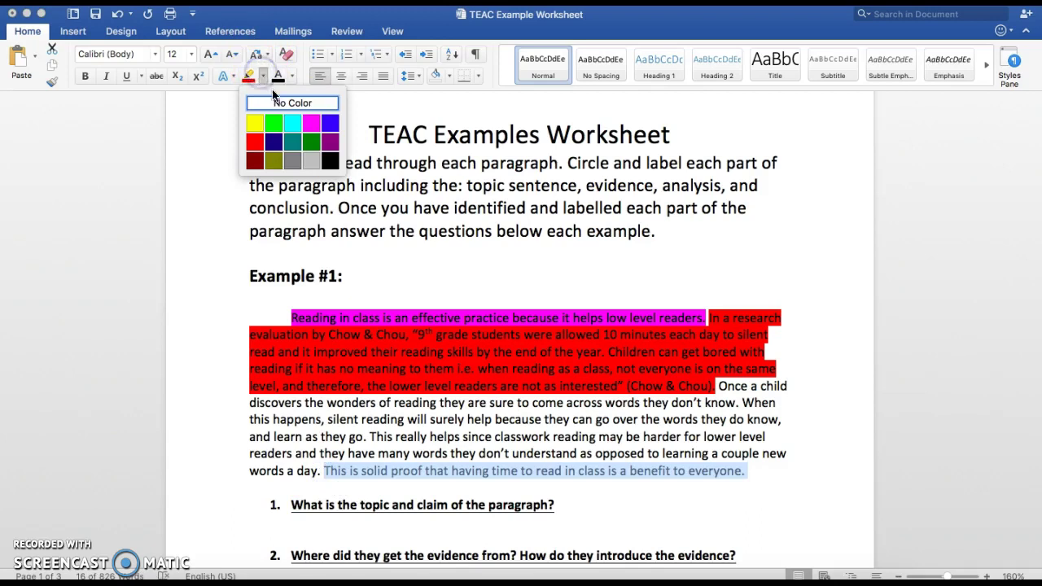
{"action": "left_click", "coordinate": [328, 123]}
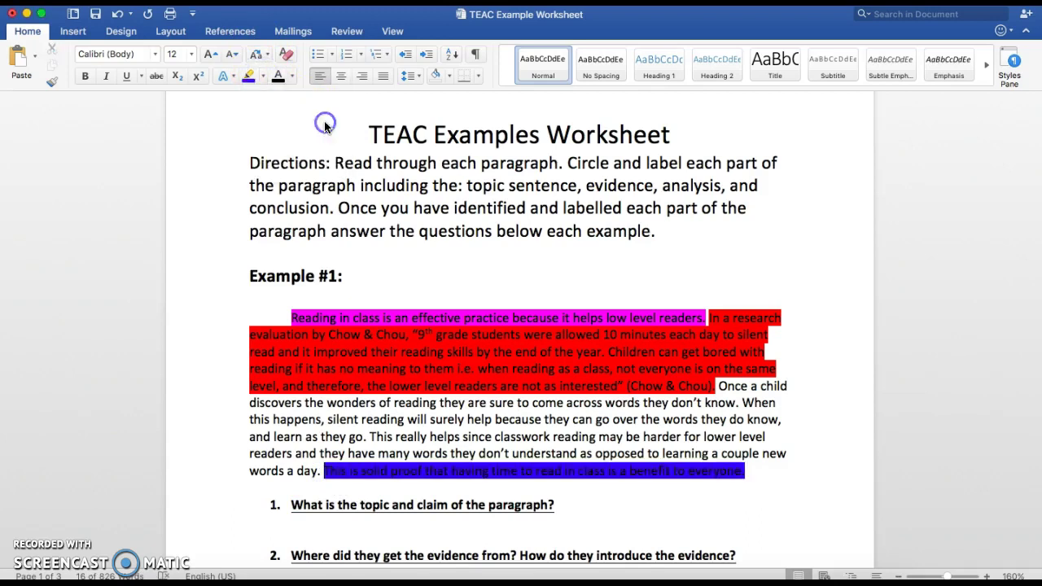
{"action": "left_click", "coordinate": [740, 473]}
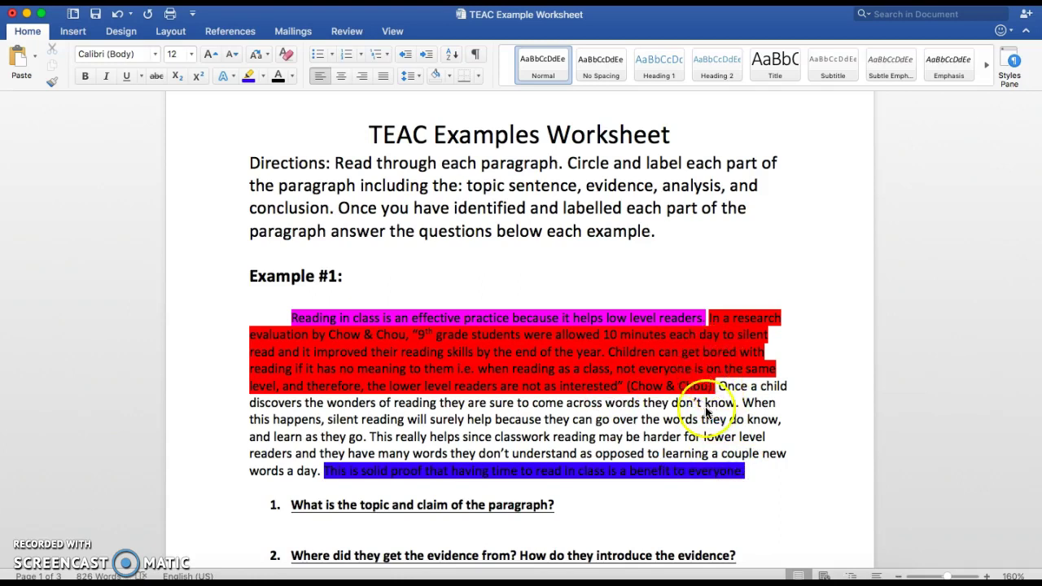
Highlight the analysis sentences in bright green, from "Once a child discovers" through "words a day".
{"action": "left_click_drag", "start_coordinate": [718, 386], "coordinate": [321, 471]}
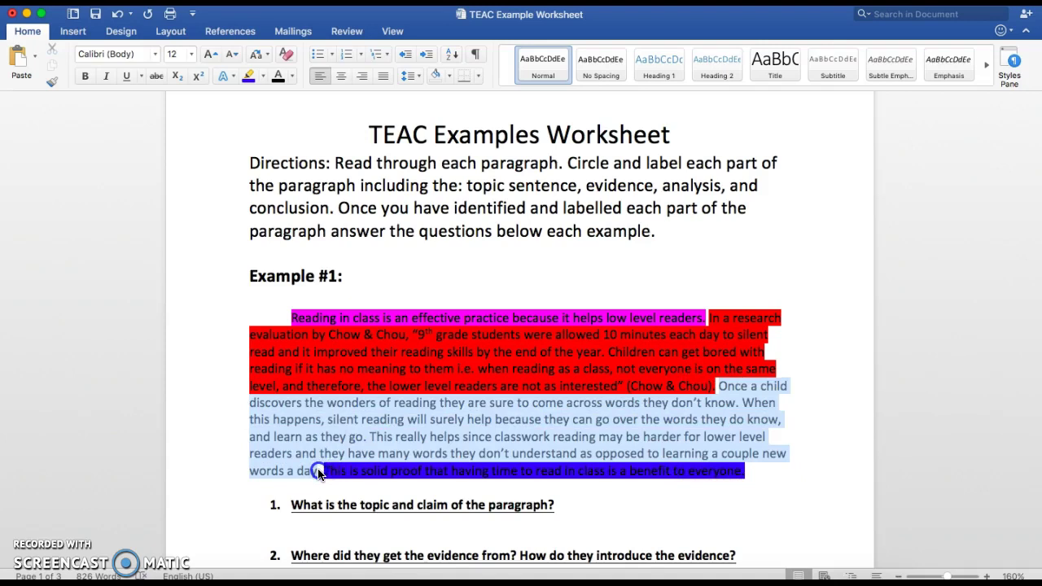
{"action": "left_click", "coordinate": [261, 76]}
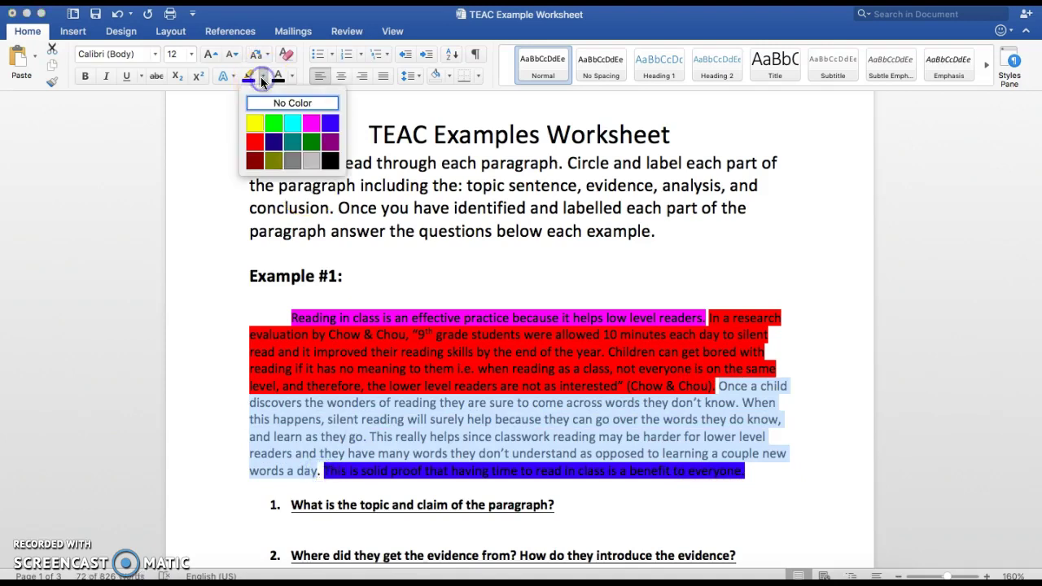
{"action": "left_click", "coordinate": [271, 127]}
{"action": "left_click", "coordinate": [336, 419]}
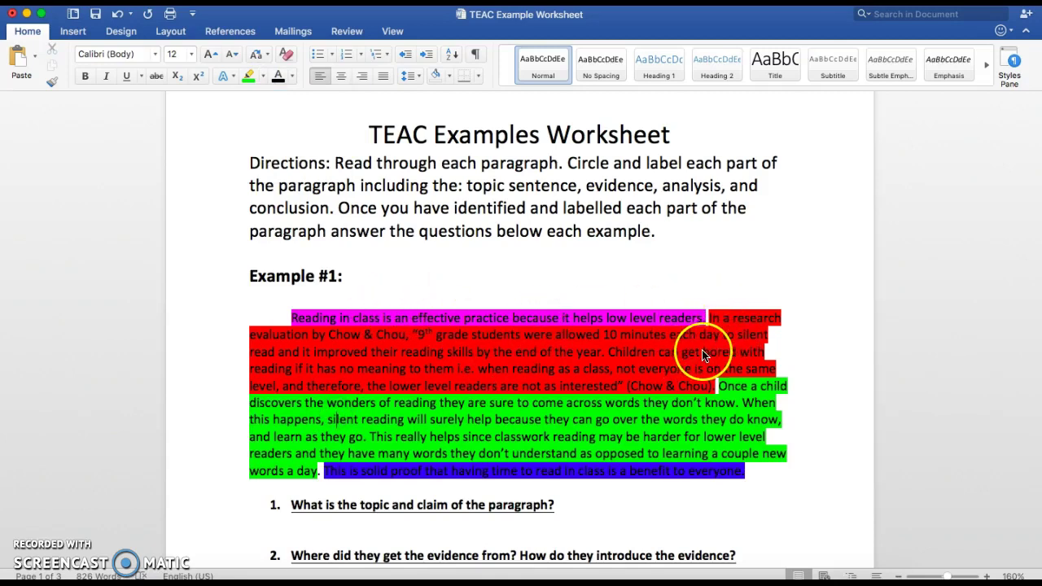
{"action": "left_click", "coordinate": [716, 386]}
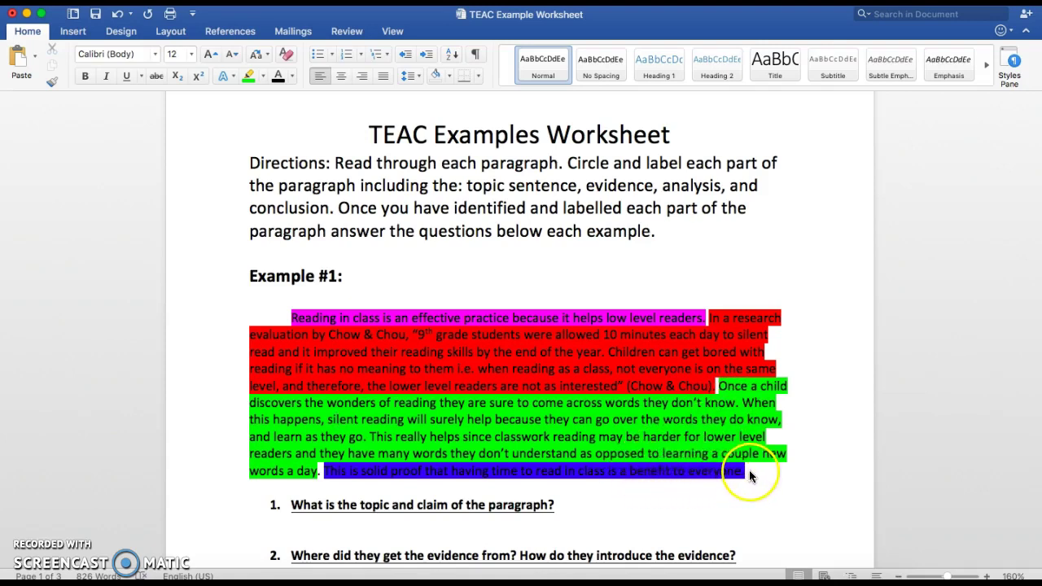
Enter "Topic= Reading in class" as the topic answer under question 1.
{"action": "scroll", "coordinate": [749, 476], "scroll_direction": "down", "scroll_amount": 5}
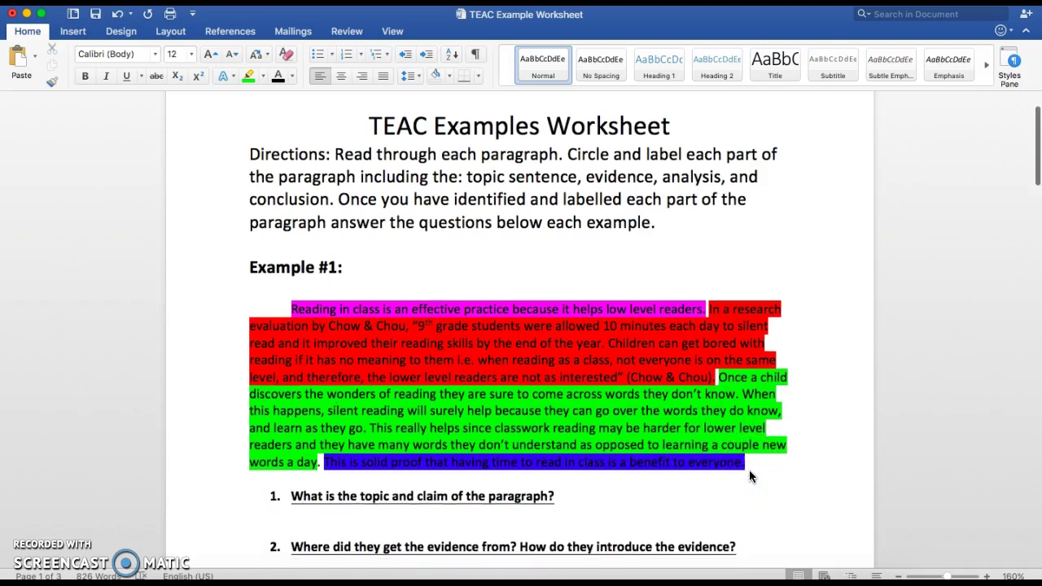
{"action": "scroll", "coordinate": [749, 469], "scroll_direction": "down", "scroll_amount": 1}
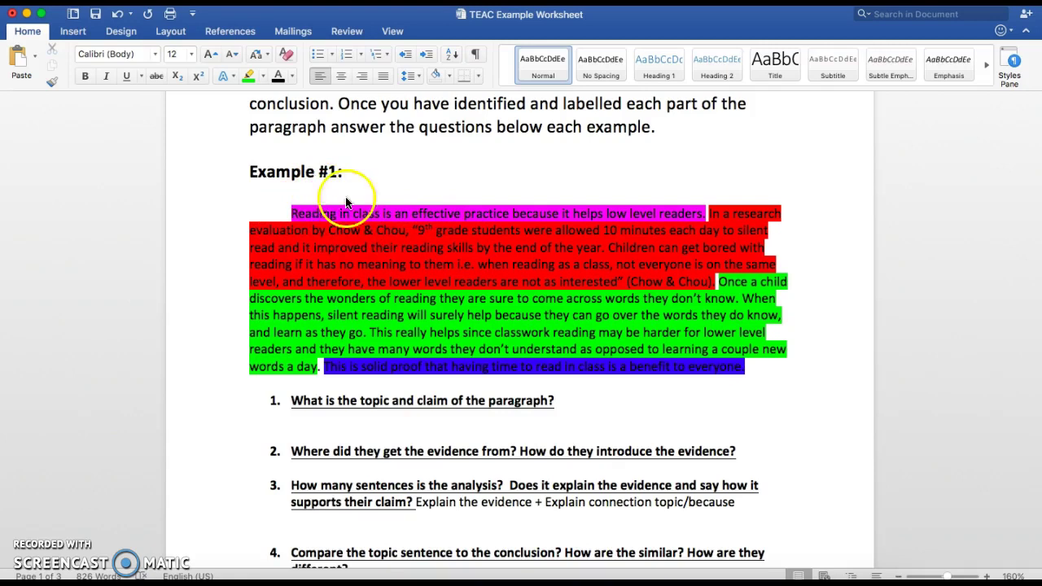
{"action": "type", "text": "Topic= Reading in cl"}
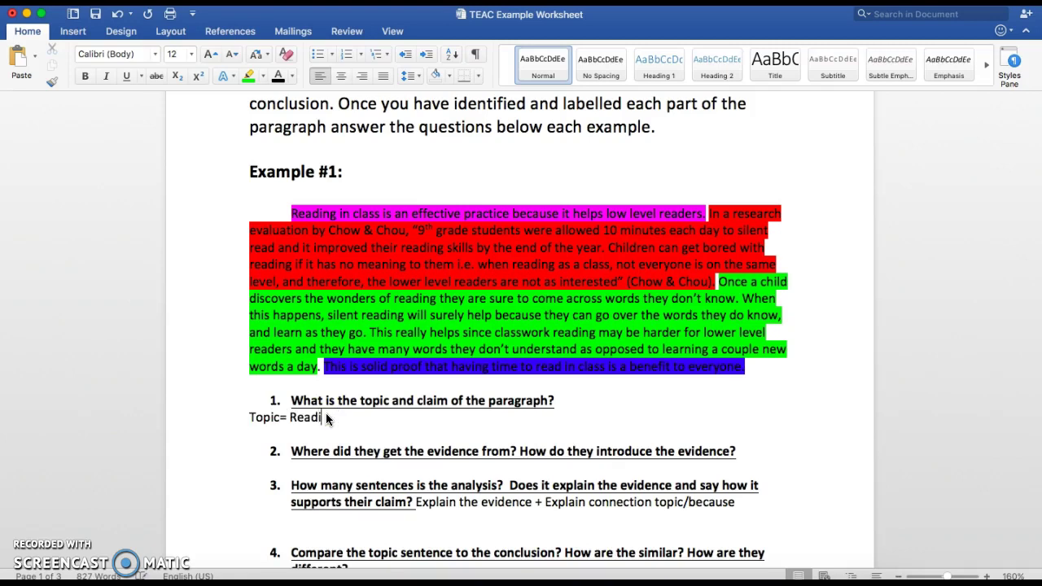
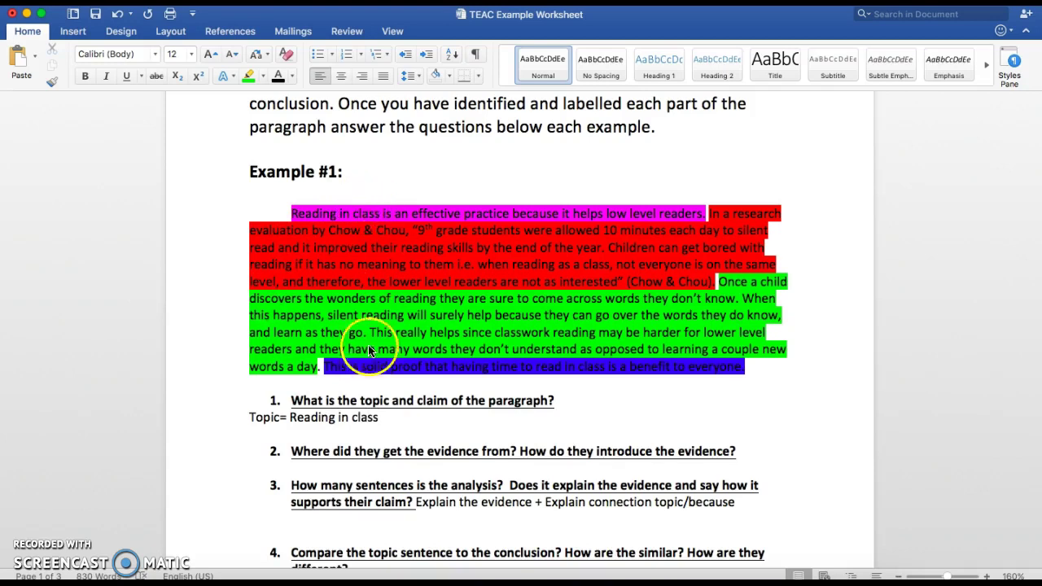
Add the line "Claim = It's an effective practice" below the topic answer for question 1.
{"action": "left_click", "coordinate": [416, 402]}
{"action": "double_click", "coordinate": [437, 401]}
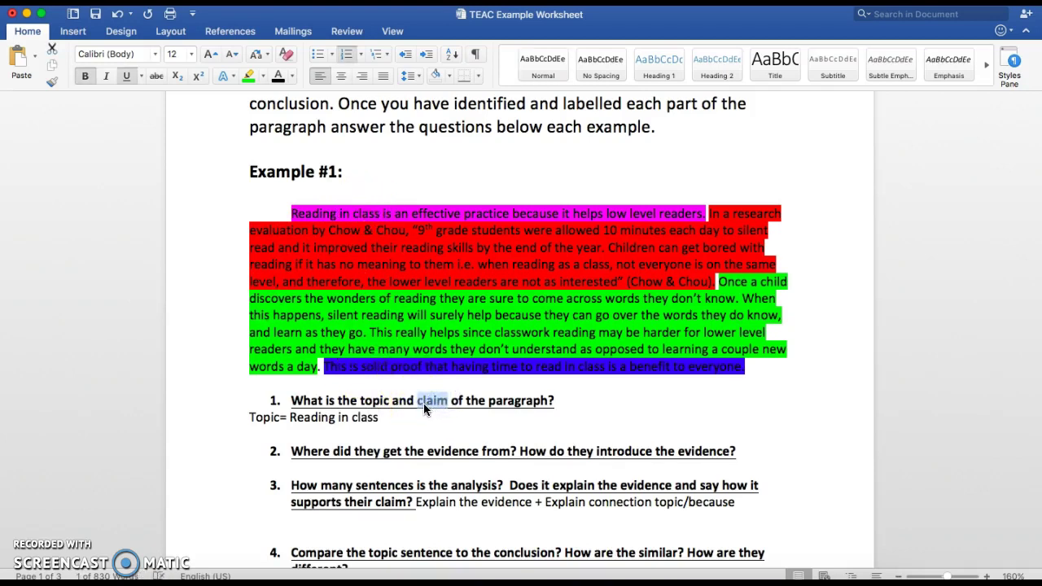
{"action": "left_click", "coordinate": [415, 413]}
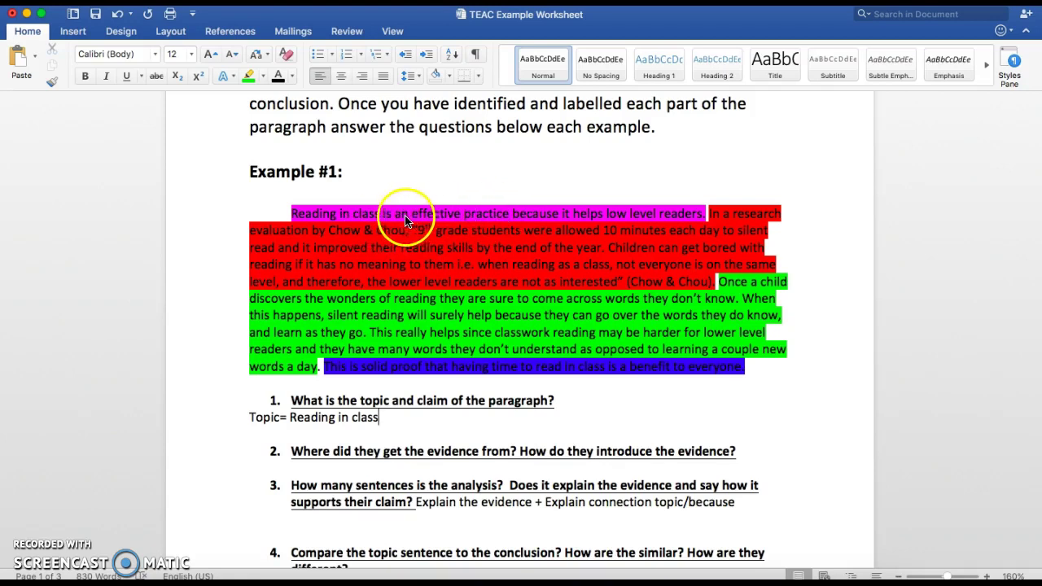
{"action": "left_click_drag", "start_coordinate": [412, 214], "coordinate": [508, 215]}
{"action": "left_click", "coordinate": [294, 429]}
{"action": "left_click", "coordinate": [374, 418]}
{"action": "key", "text": "Return"}
{"action": "type", "text": "Cla"}
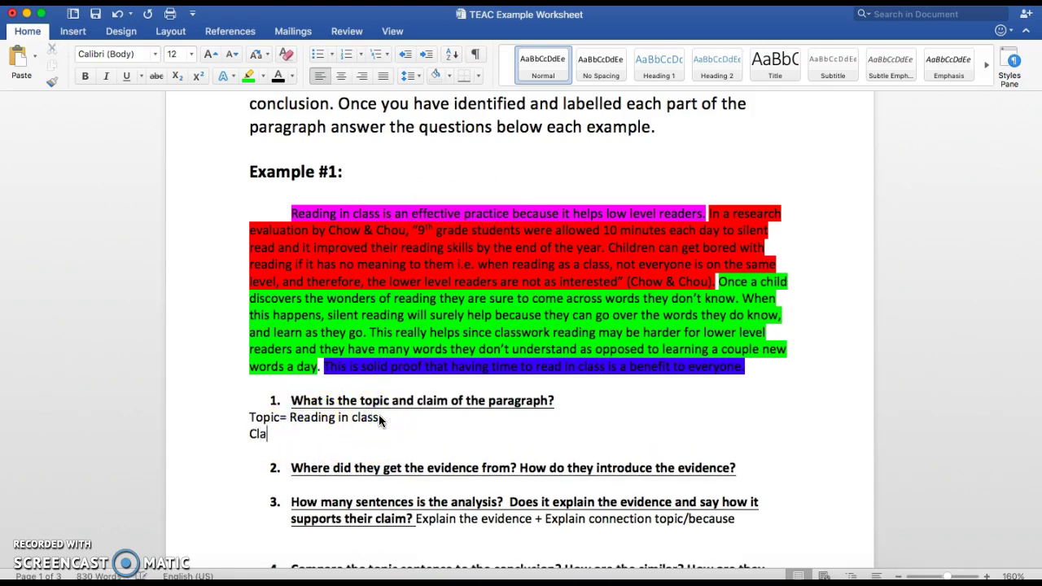
{"action": "type", "text": "im = An eff"}
{"action": "key", "text": "BackSpace"}
{"action": "key", "text": "BackSpace"}
{"action": "key", "text": "BackSpace"}
{"action": "key", "text": "BackSpace"}
{"action": "key", "text": "BackSpace"}
{"action": "key", "text": "BackSpace"}
{"action": "type", "text": "It's"}
{"action": "type", "text": " an effe"}
{"action": "type", "text": "ctive practice"}
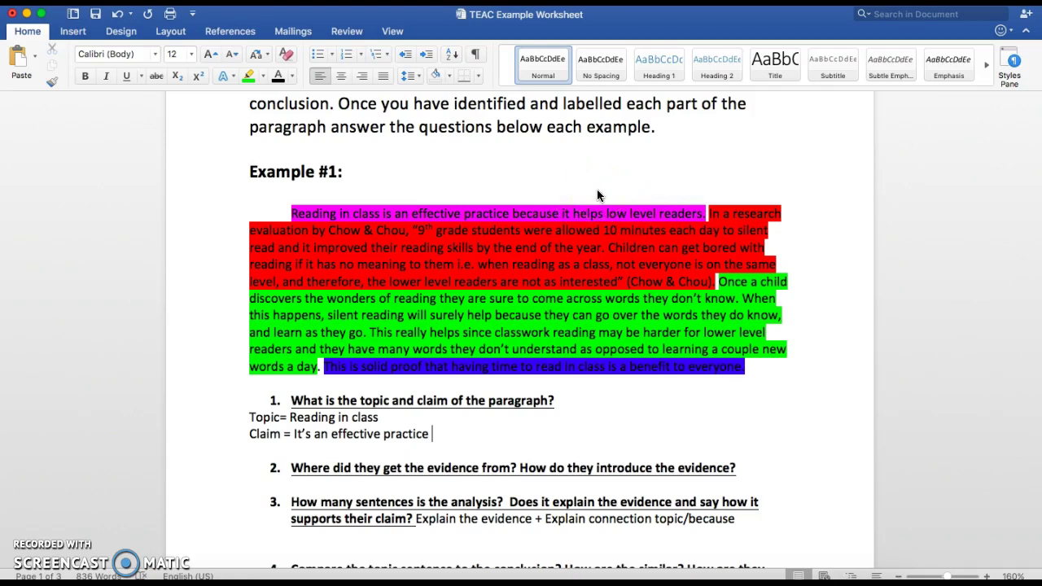
Enter "Authors:" followed by the two cited authors' surnames under question 2, without bold or underline.
{"action": "scroll", "coordinate": [478, 342], "scroll_direction": "down", "scroll_amount": 1}
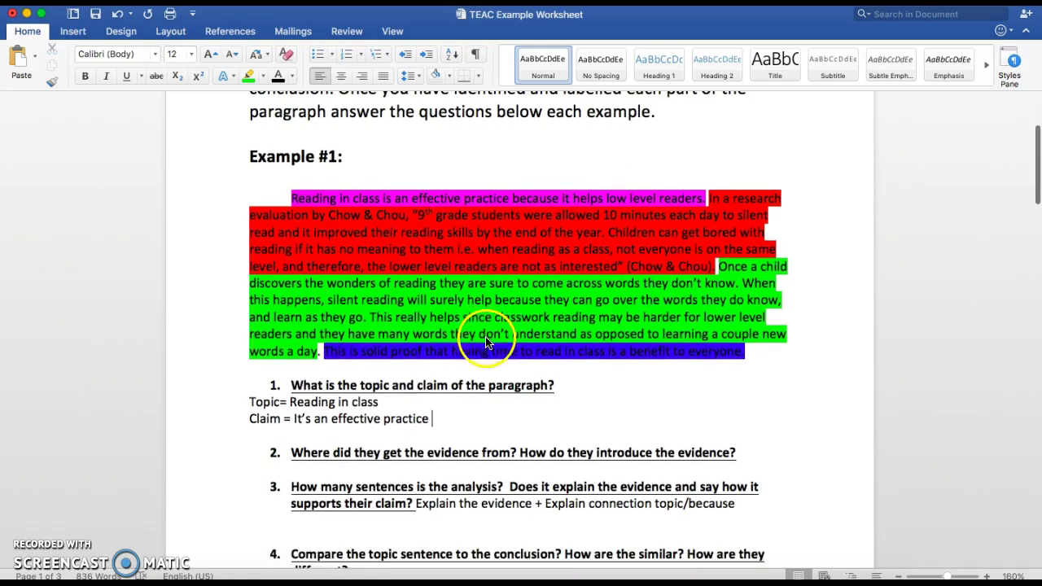
{"action": "left_click", "coordinate": [287, 470]}
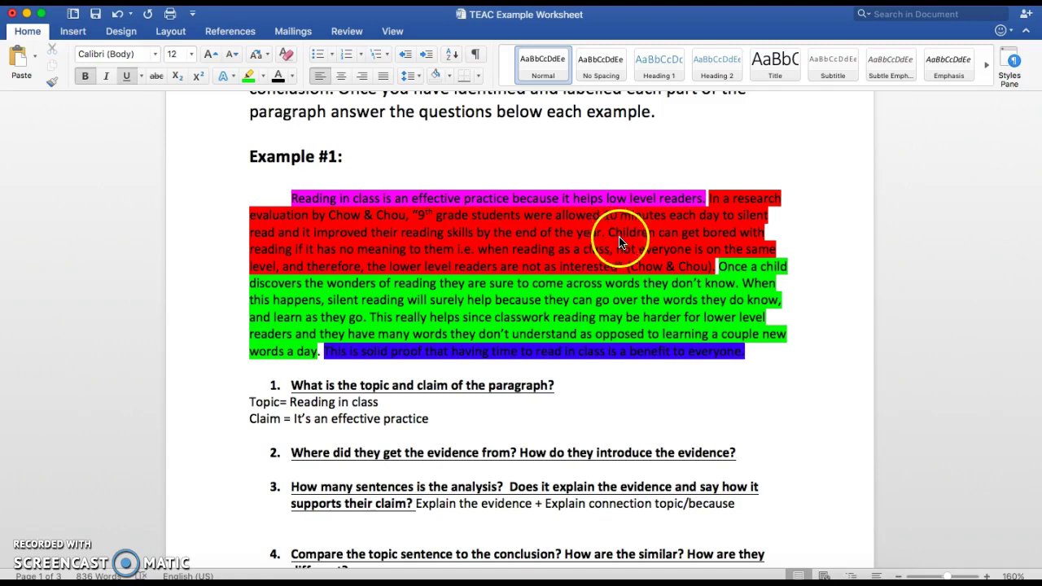
{"action": "left_click_drag", "start_coordinate": [627, 266], "coordinate": [706, 270]}
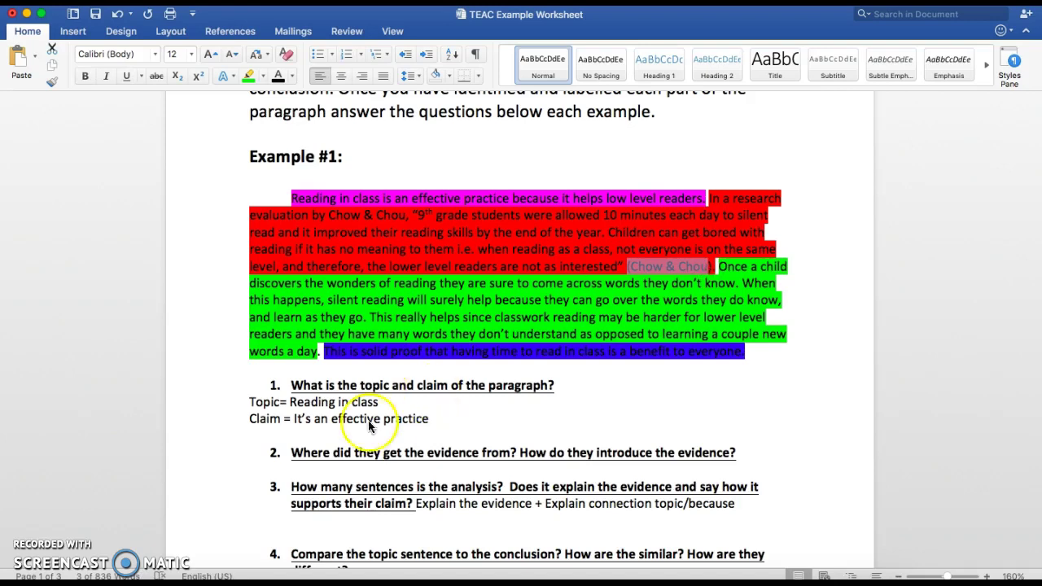
{"action": "left_click", "coordinate": [334, 467]}
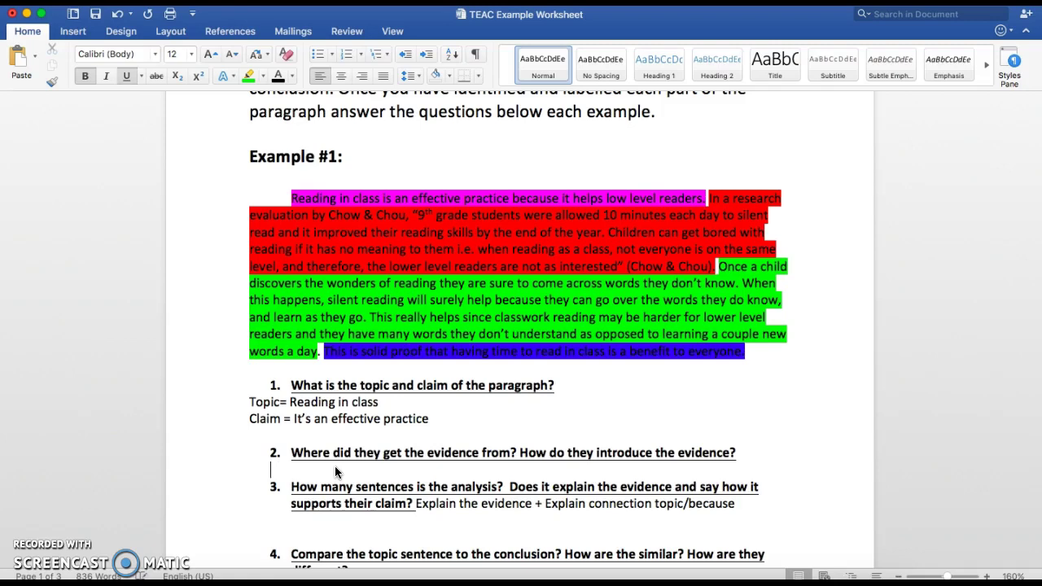
{"action": "left_click", "coordinate": [147, 466]}
{"action": "type", "text": "A"}
{"action": "key", "text": "BackSpace"}
{"action": "key", "text": "super+b"}
{"action": "key", "text": "super+u"}
{"action": "type", "text": "A"}
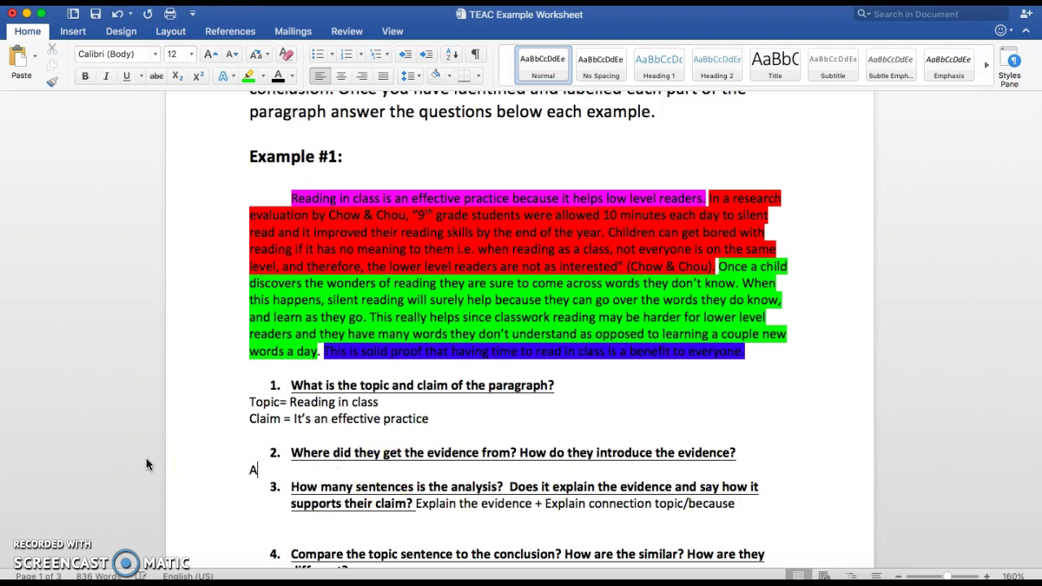
{"action": "type", "text": "uthors: Chow & Chou"}
{"action": "key", "text": "Return"}
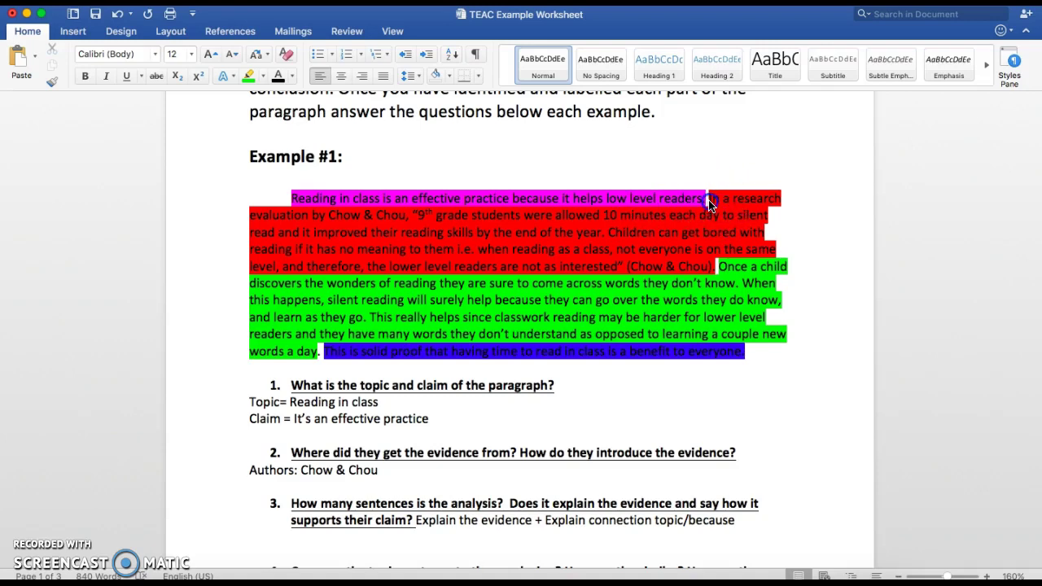
Check how the paragraph introduces its quotation and add "They say it is from a research evaluation" below the authors line.
{"action": "left_click_drag", "start_coordinate": [708, 202], "coordinate": [746, 198]}
{"action": "left_click", "coordinate": [249, 218]}
{"action": "mouse_move", "coordinate": [279, 236]}
{"action": "left_mouse_down"}
{"action": "mouse_move", "coordinate": [400, 204]}
{"action": "mouse_move", "coordinate": [415, 215]}
{"action": "left_mouse_up"}
{"action": "mouse_move", "coordinate": [404, 220]}
{"action": "left_mouse_down"}
{"action": "mouse_move", "coordinate": [275, 221]}
{"action": "mouse_move", "coordinate": [414, 214]}
{"action": "mouse_move", "coordinate": [477, 228]}
{"action": "mouse_move", "coordinate": [455, 222]}
{"action": "mouse_move", "coordinate": [450, 236]}
{"action": "mouse_move", "coordinate": [220, 221]}
{"action": "mouse_move", "coordinate": [235, 223]}
{"action": "left_mouse_up"}
{"action": "left_click", "coordinate": [316, 224]}
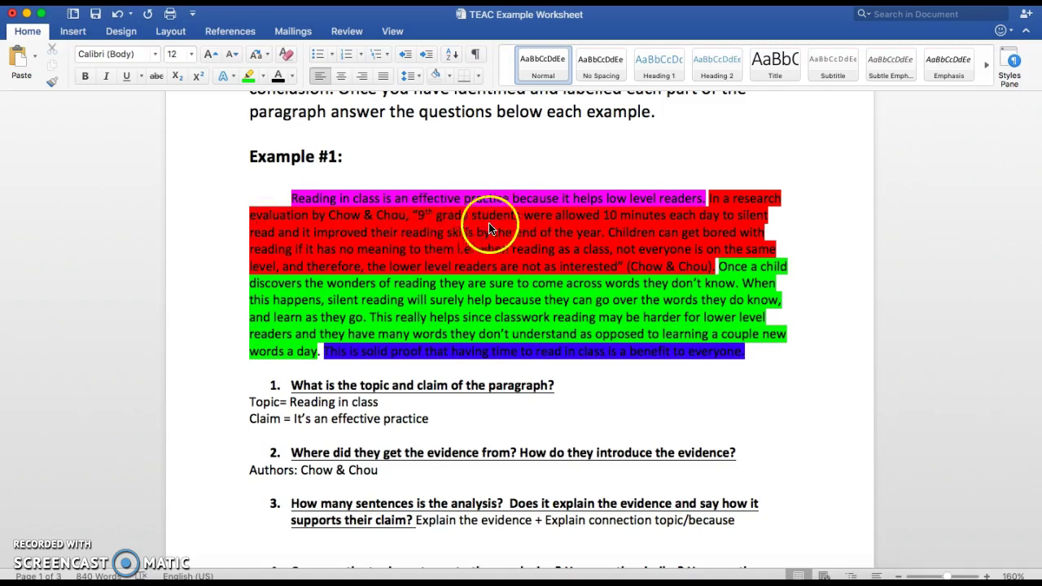
{"action": "left_click", "coordinate": [389, 474]}
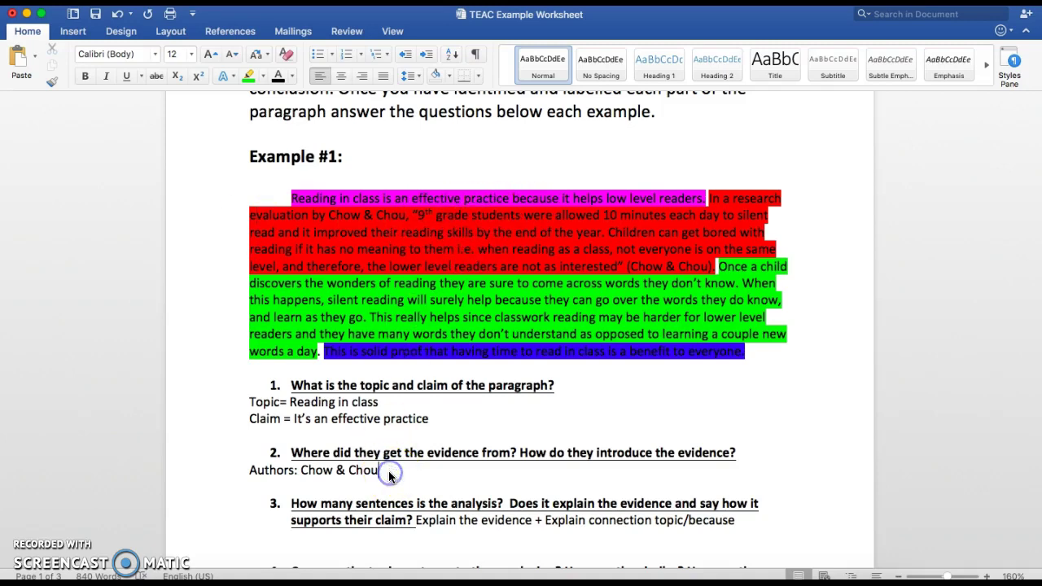
{"action": "key", "text": "Return"}
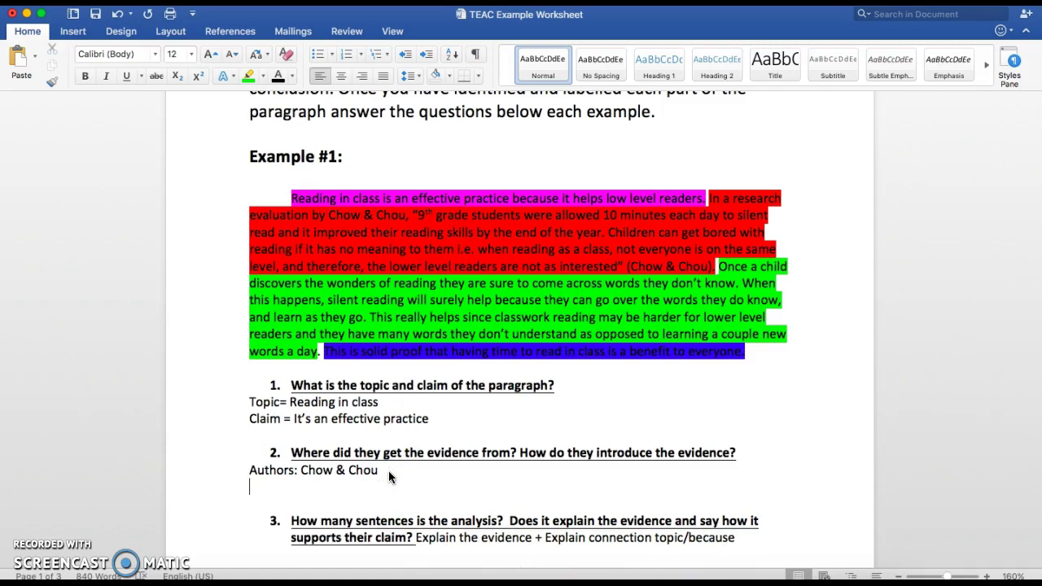
{"action": "type", "text": "They sai"}
{"action": "key", "text": "BackSpace"}
{"action": "type", "text": "y it is from a"}
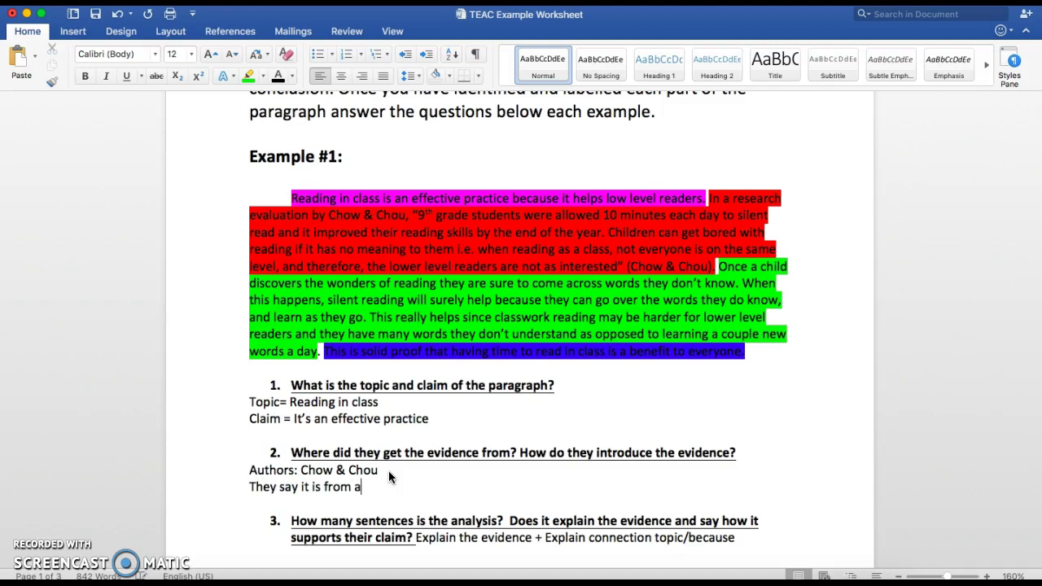
{"action": "type", "text": " research evaluation"}
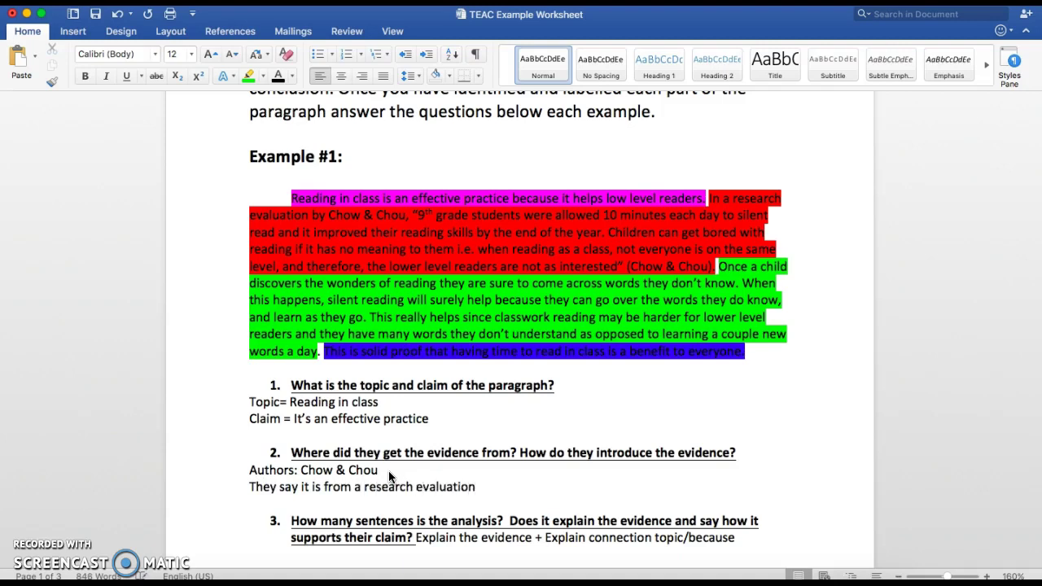
Check the green analysis sentences and enter "3 sentences" as the answer under question 3.
{"action": "scroll", "coordinate": [280, 472], "scroll_direction": "down", "scroll_amount": 1}
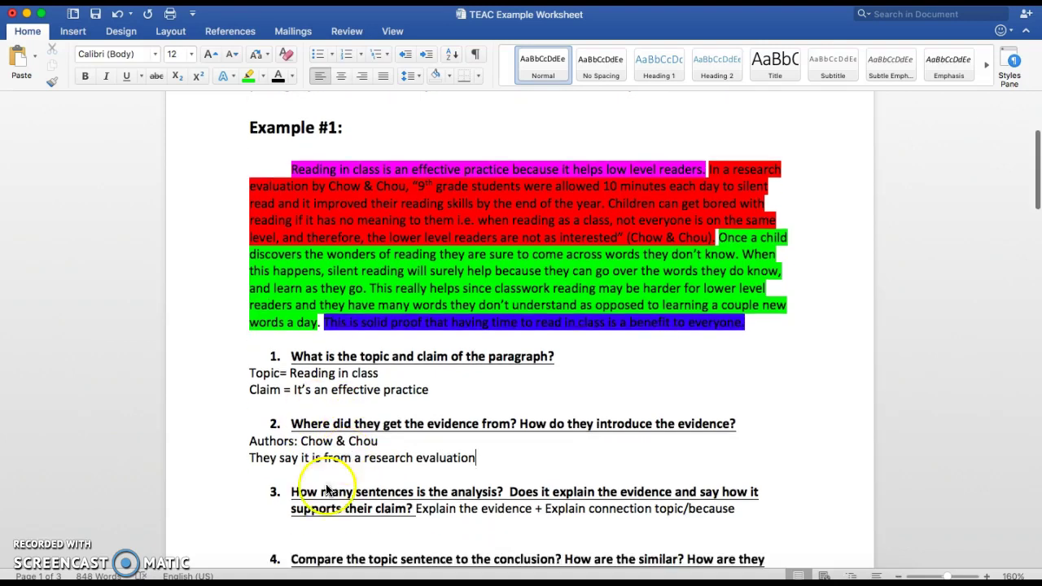
{"action": "left_click", "coordinate": [299, 528]}
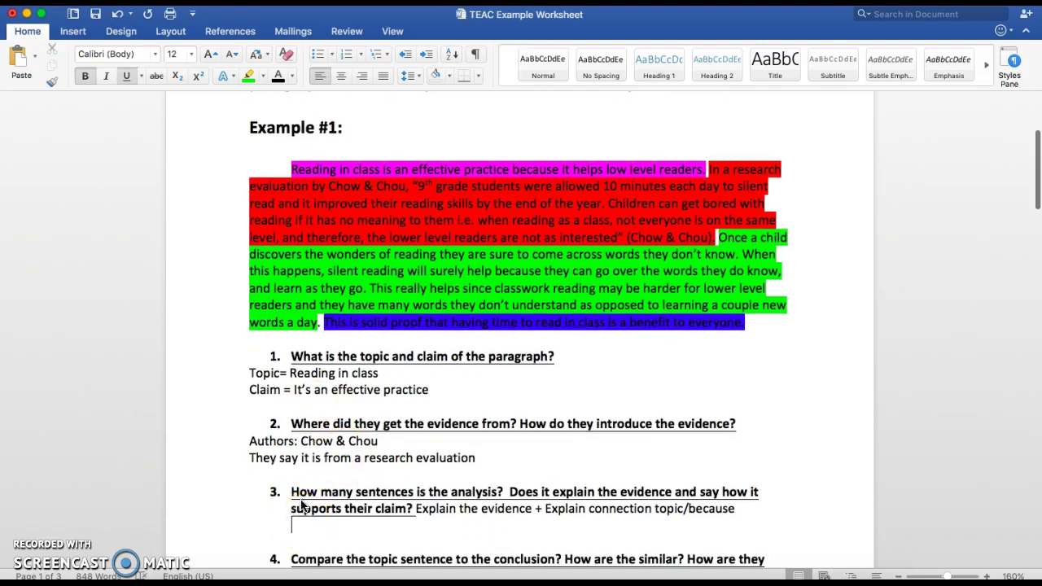
{"action": "left_click", "coordinate": [299, 498]}
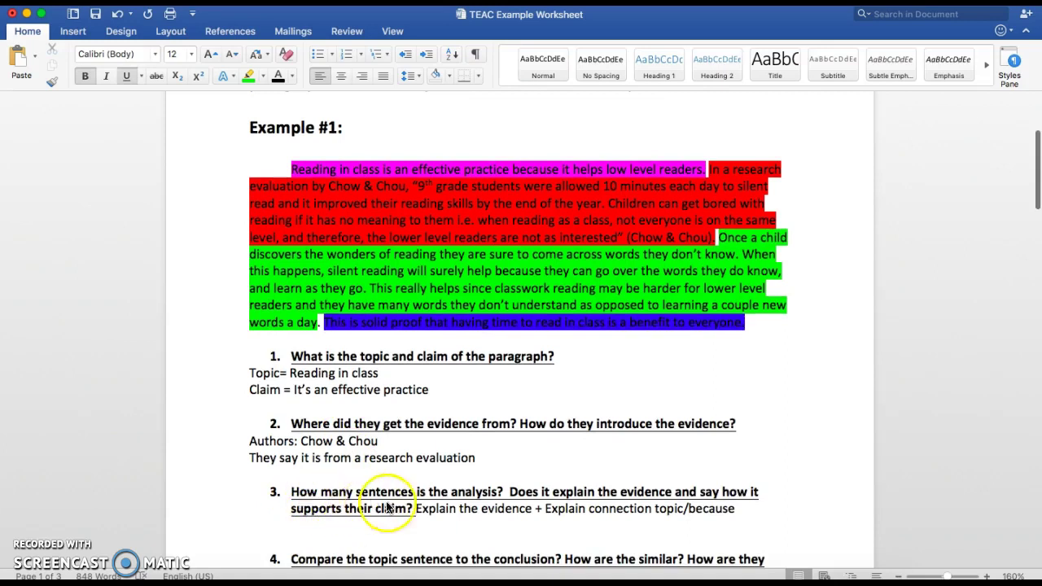
{"action": "left_click", "coordinate": [716, 237]}
{"action": "left_click_drag", "start_coordinate": [734, 241], "coordinate": [315, 325]}
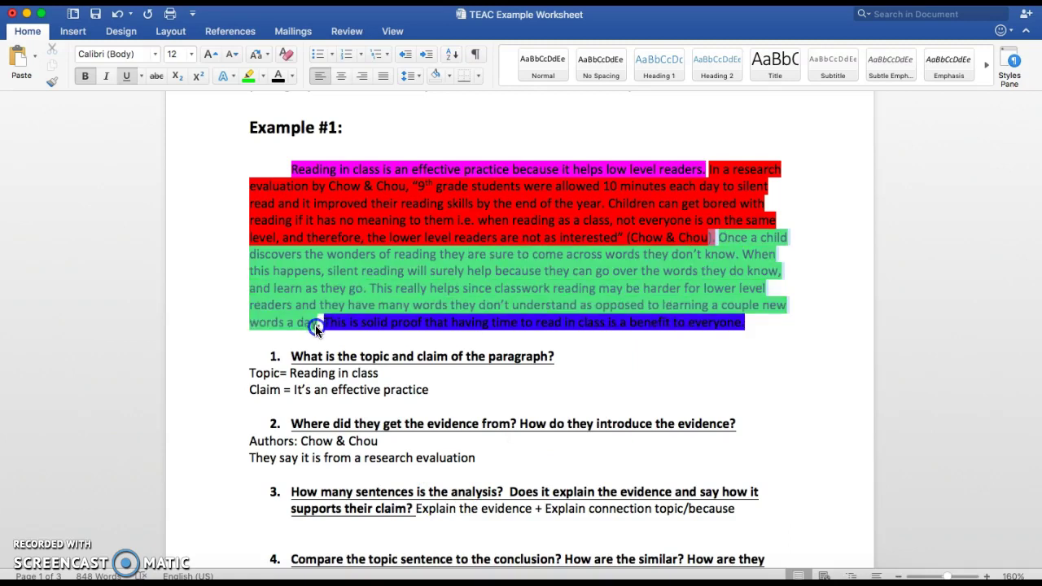
{"action": "left_click", "coordinate": [304, 528]}
{"action": "type", "text": "3 sentences"}
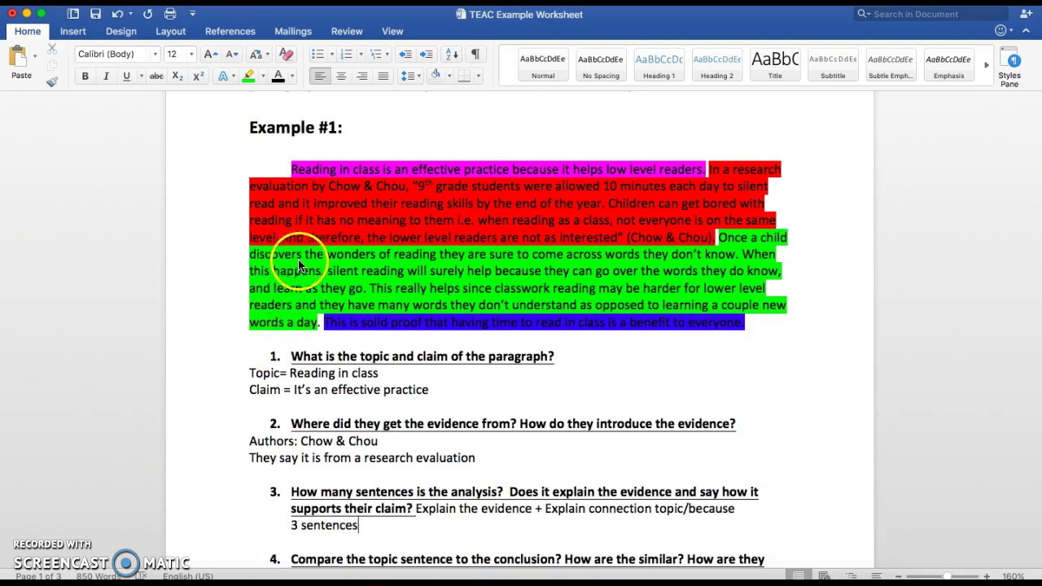
Examine whether the green analysis sentences explain the quoted evidence and relate it to the paragraph's claim.
{"action": "left_click", "coordinate": [311, 239]}
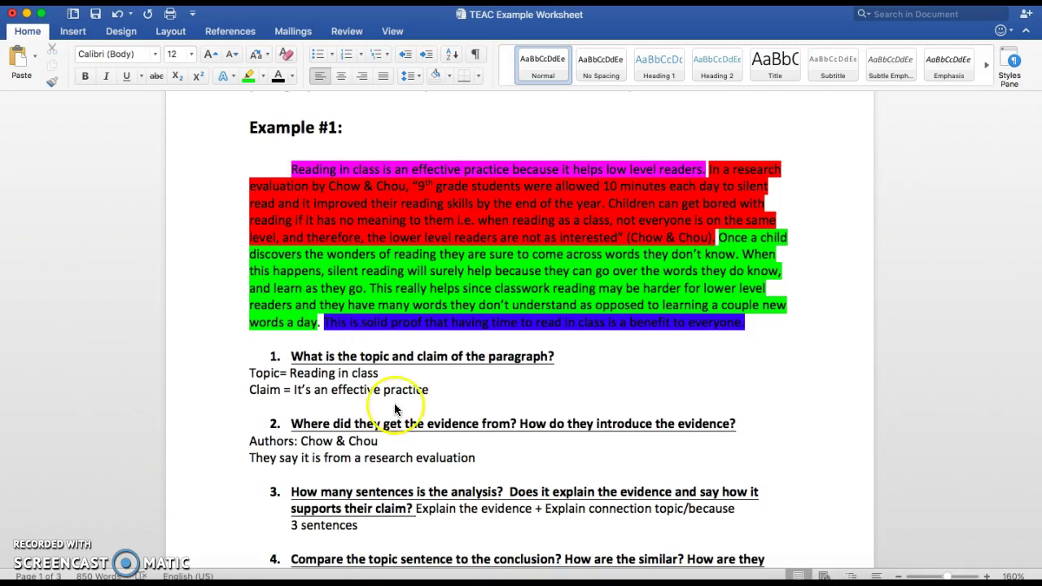
{"action": "left_click_drag", "start_coordinate": [423, 508], "coordinate": [532, 509]}
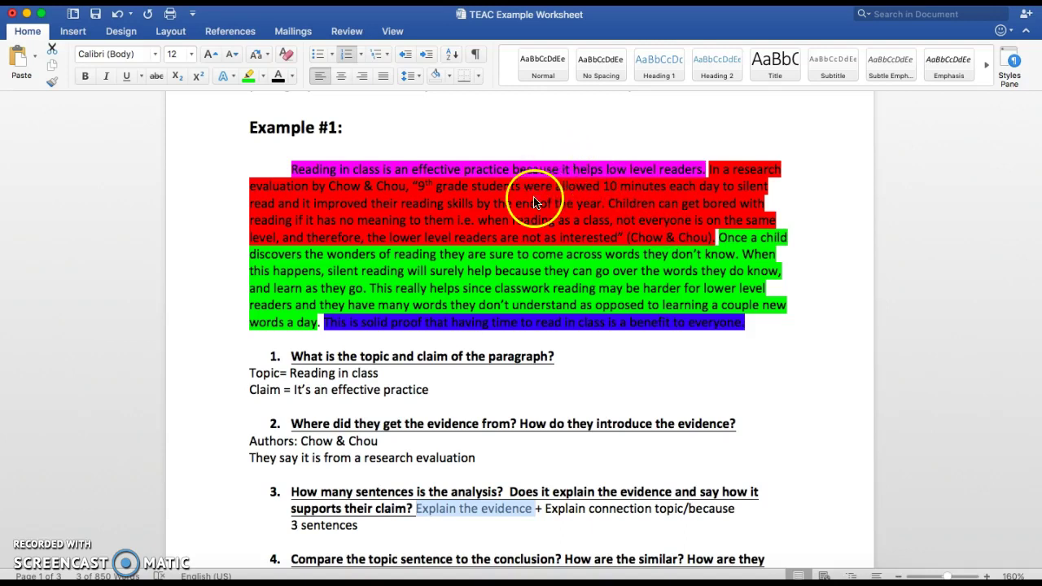
{"action": "left_click_drag", "start_coordinate": [717, 237], "coordinate": [319, 323]}
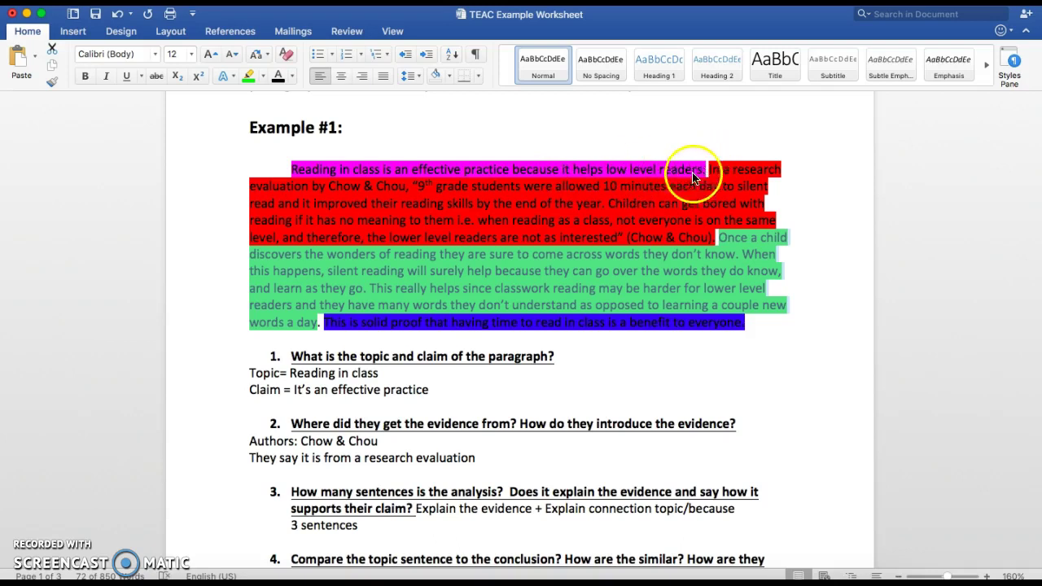
{"action": "left_click", "coordinate": [490, 280]}
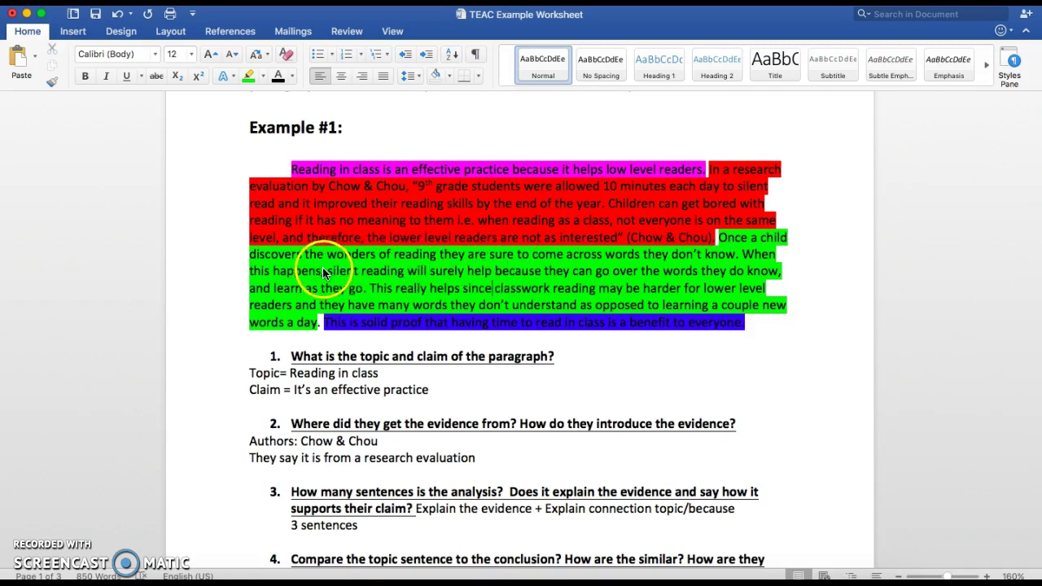
{"action": "left_click_drag", "start_coordinate": [327, 271], "coordinate": [772, 275]}
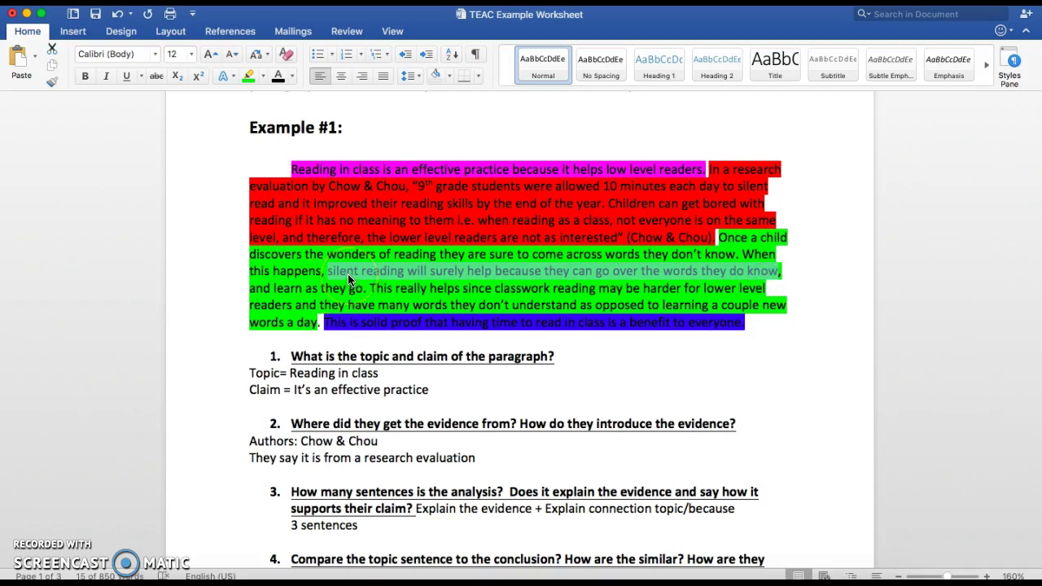
{"action": "left_click", "coordinate": [639, 169]}
{"action": "left_click", "coordinate": [755, 188]}
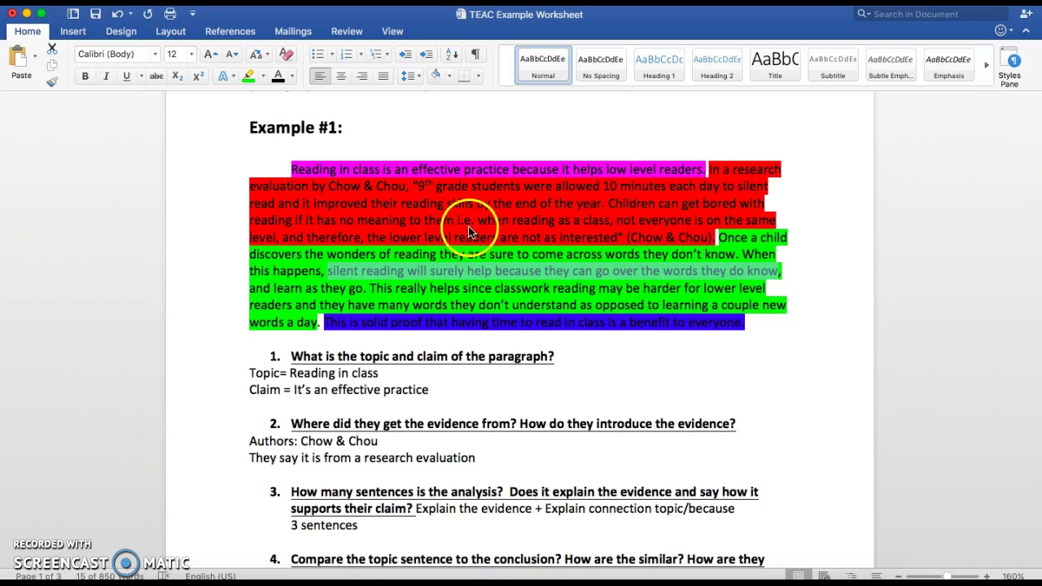
{"action": "left_click", "coordinate": [327, 277]}
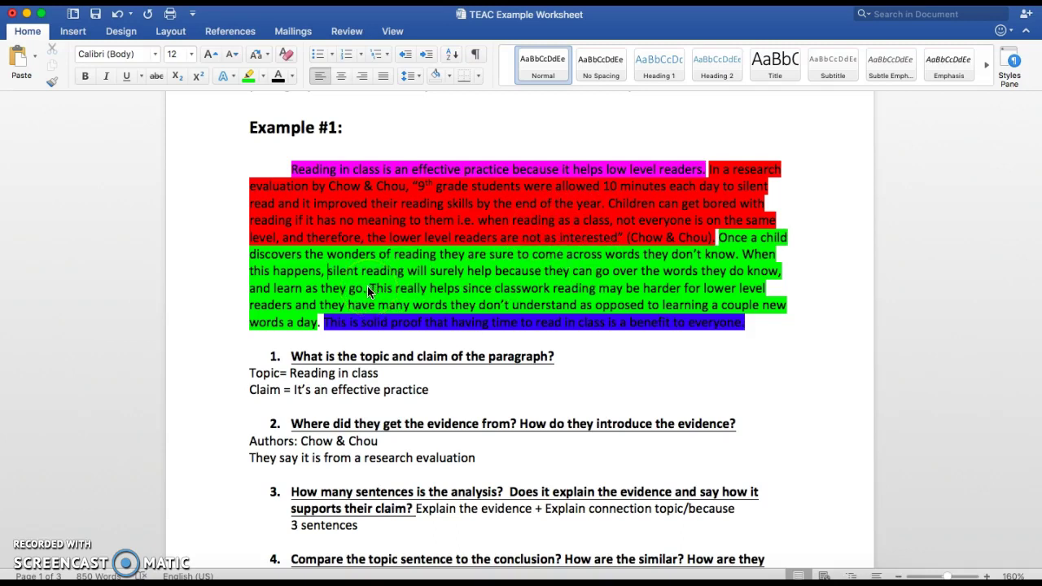
{"action": "left_click_drag", "start_coordinate": [367, 286], "coordinate": [686, 292]}
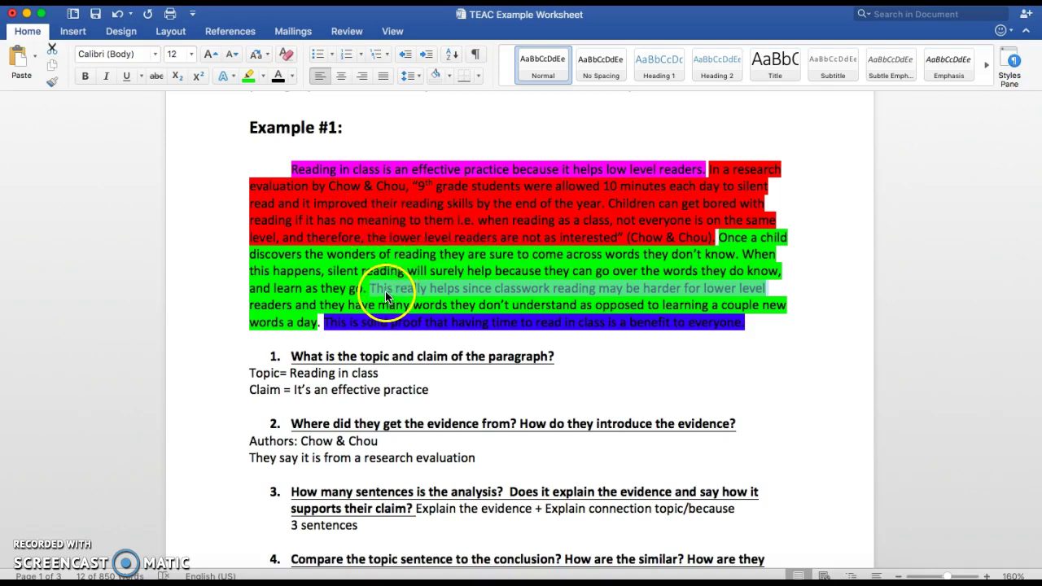
{"action": "left_click", "coordinate": [318, 323]}
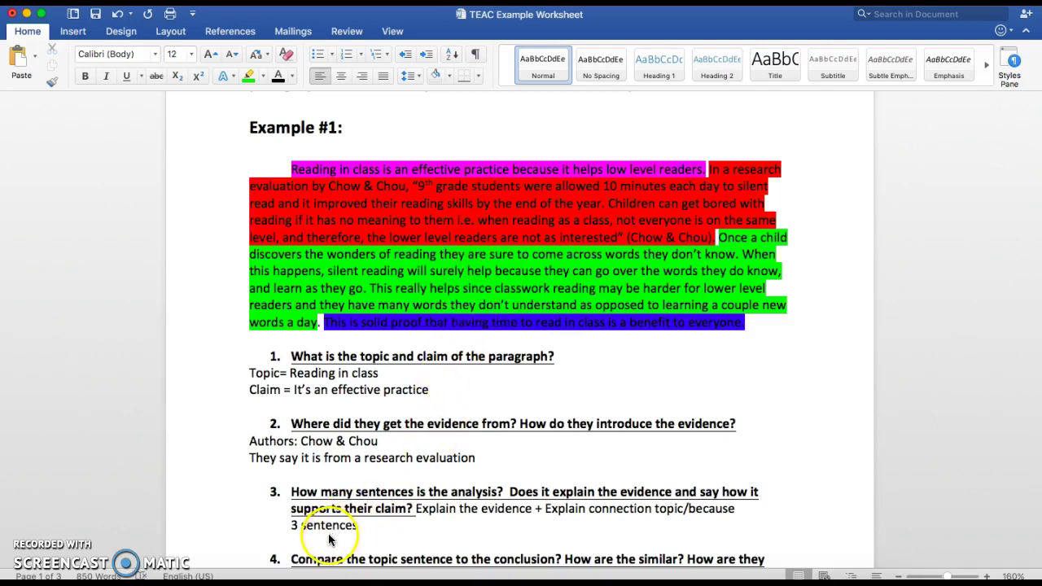
Add "They kind of did their job. They connected it to the “because” but not the evidence." below "3 sentences" under question 3.
{"action": "left_click_drag", "start_coordinate": [545, 509], "coordinate": [702, 509]}
{"action": "left_click", "coordinate": [701, 508]}
{"action": "left_click_drag", "start_coordinate": [560, 172], "coordinate": [680, 169]}
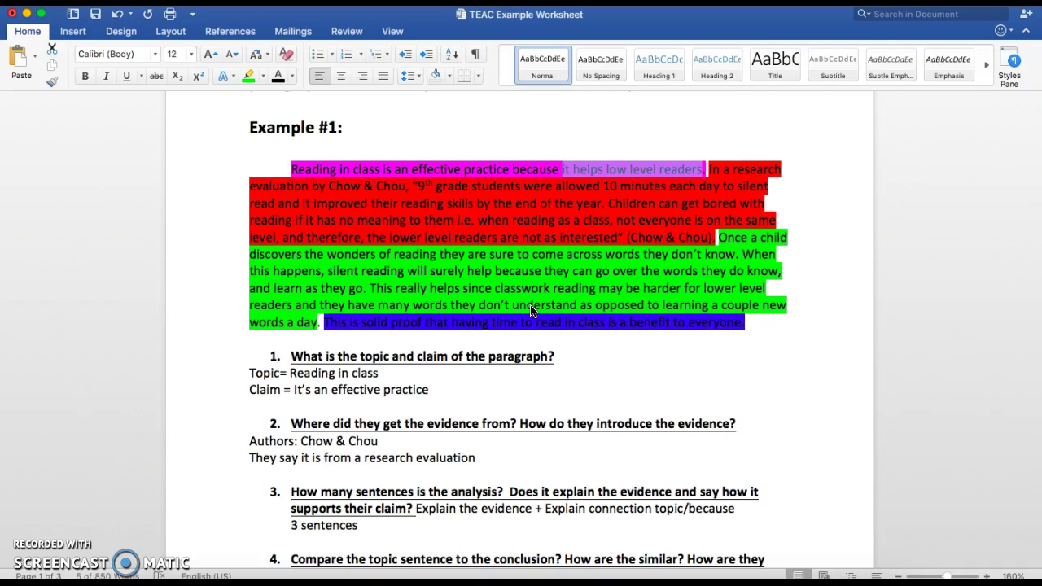
{"action": "left_click", "coordinate": [584, 171]}
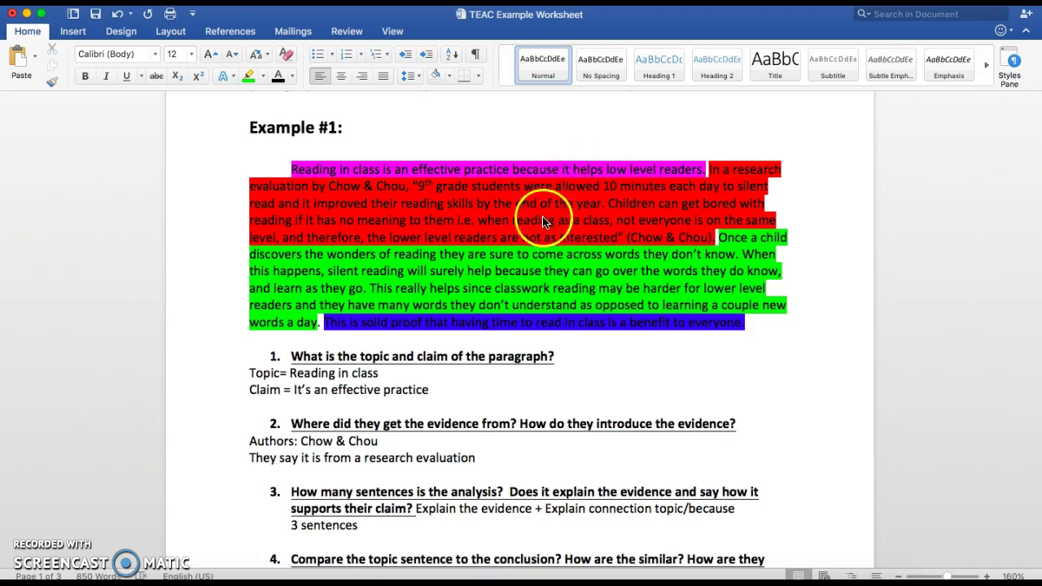
{"action": "left_click", "coordinate": [318, 539]}
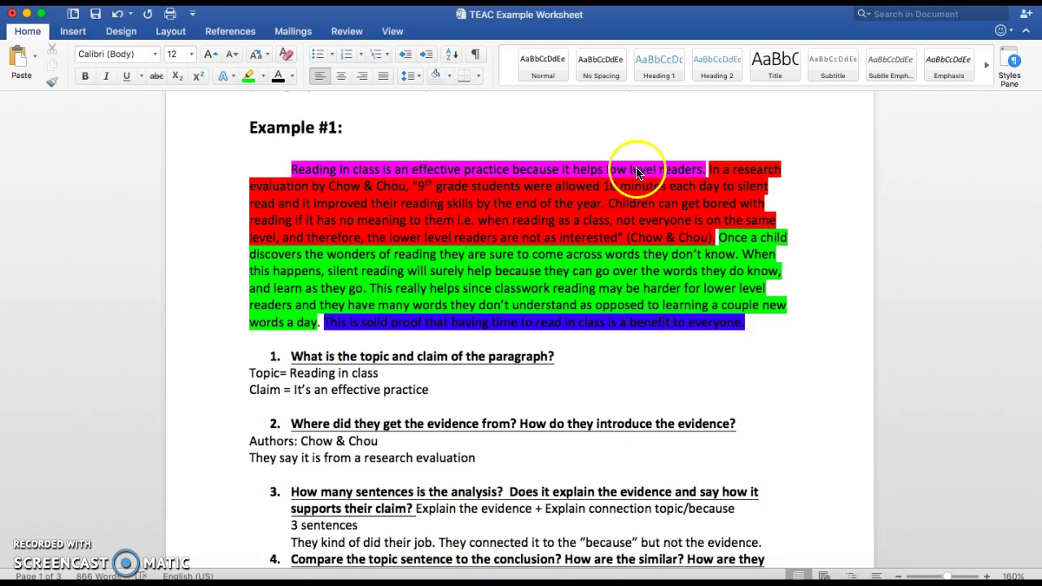
Compare the wording of Example #1's blue concluding sentence with its topic sentence for question 4.
{"action": "scroll", "coordinate": [355, 410], "scroll_direction": "down", "scroll_amount": 3}
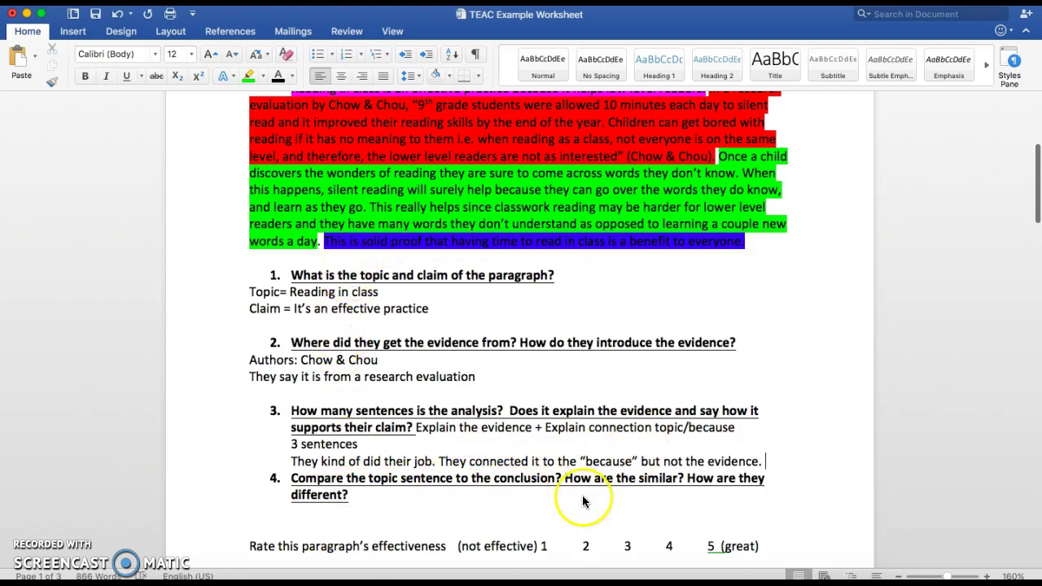
{"action": "scroll", "coordinate": [521, 430], "scroll_direction": "up", "scroll_amount": 3}
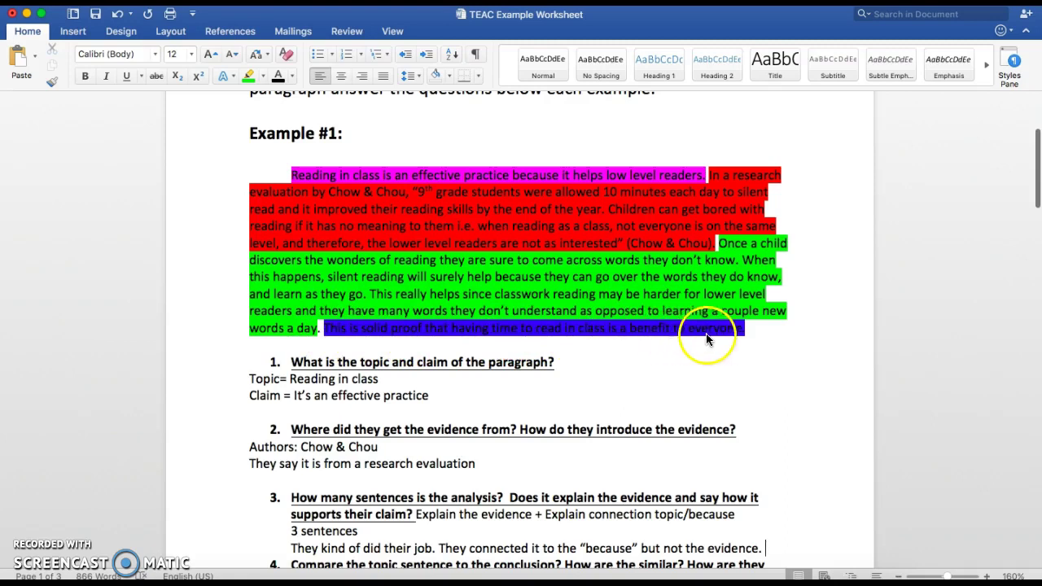
{"action": "double_click", "coordinate": [543, 329]}
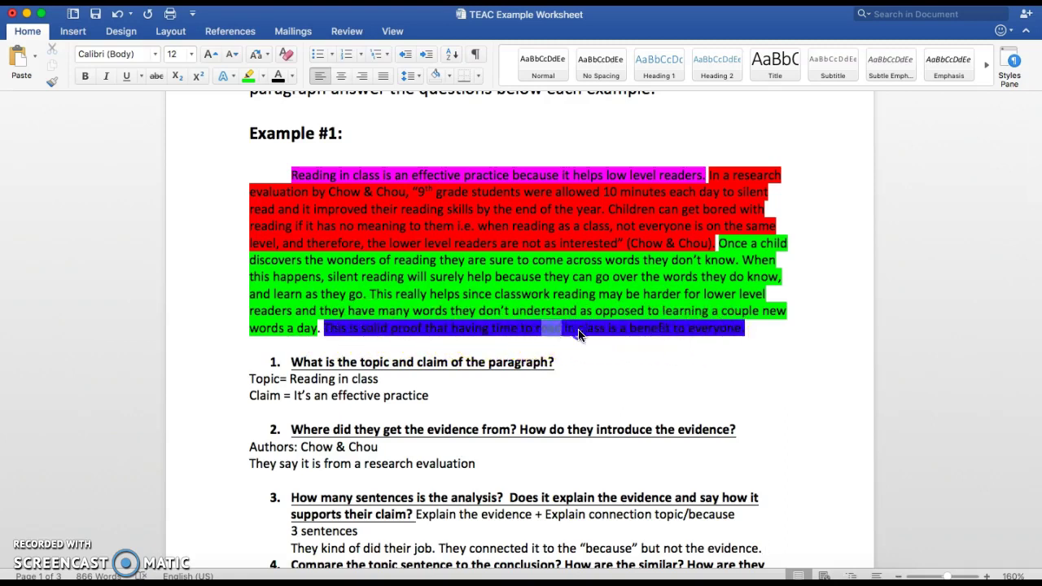
{"action": "left_click", "coordinate": [617, 336]}
{"action": "left_click_drag", "start_coordinate": [632, 334], "coordinate": [664, 333]}
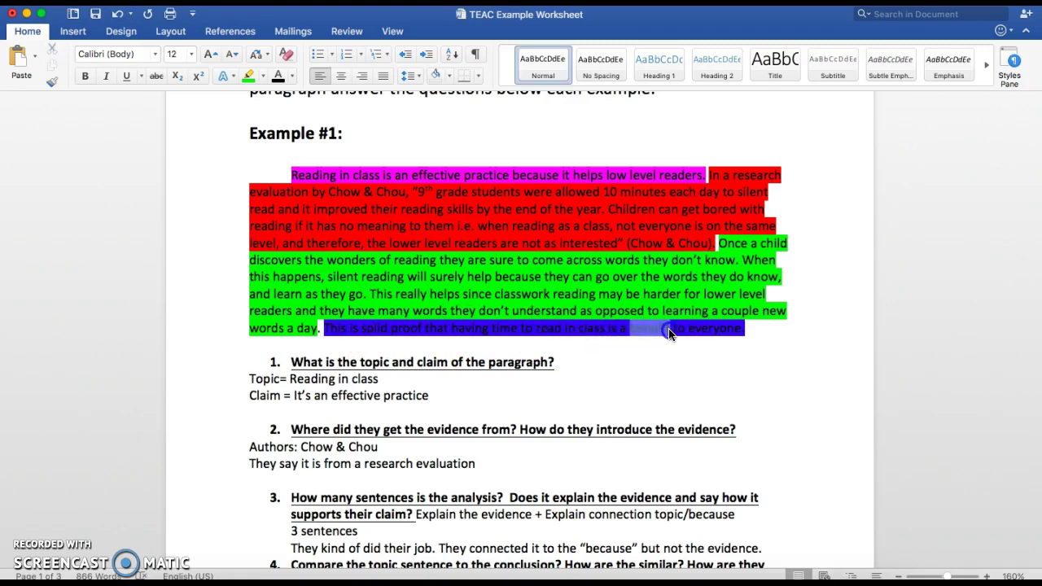
{"action": "left_click", "coordinate": [620, 334]}
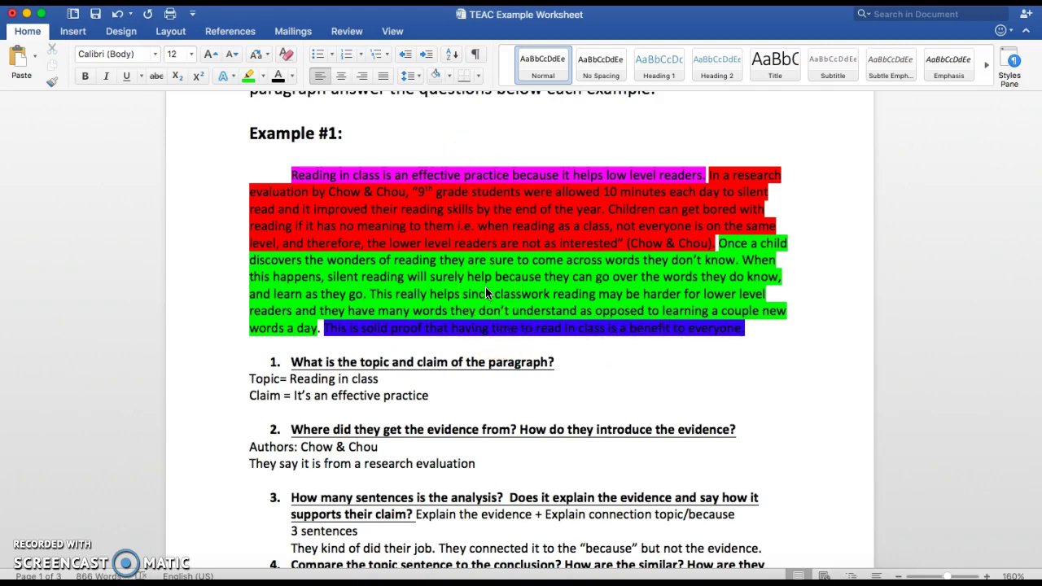
{"action": "left_click", "coordinate": [432, 343]}
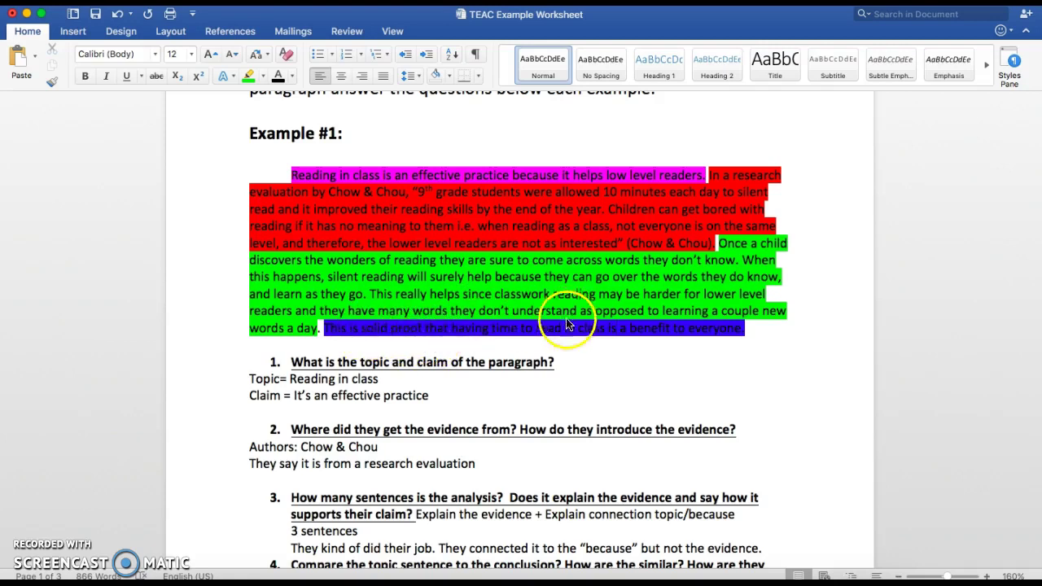
Look past the effectiveness rating line to Example #2's paragraph and its questions.
{"action": "scroll", "coordinate": [401, 334], "scroll_direction": "down", "scroll_amount": 5}
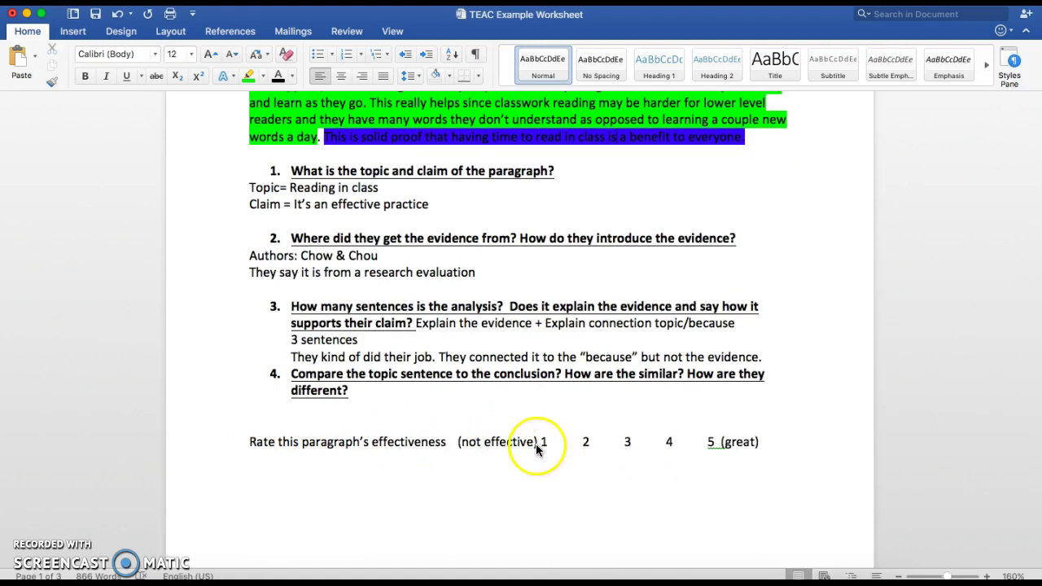
{"action": "scroll", "coordinate": [531, 434], "scroll_direction": "down", "scroll_amount": 10}
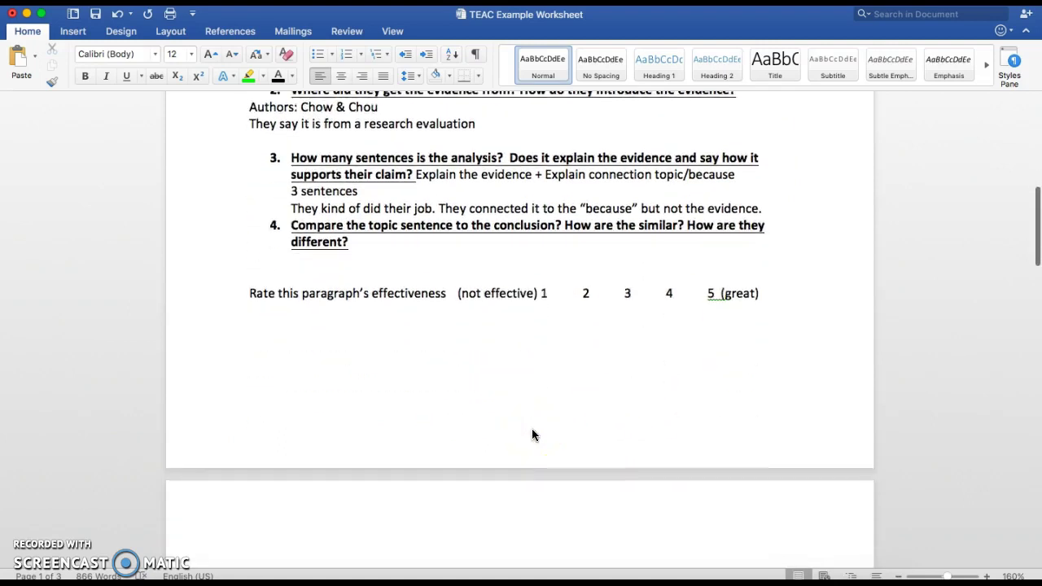
{"action": "scroll", "coordinate": [533, 433], "scroll_direction": "down", "scroll_amount": 5}
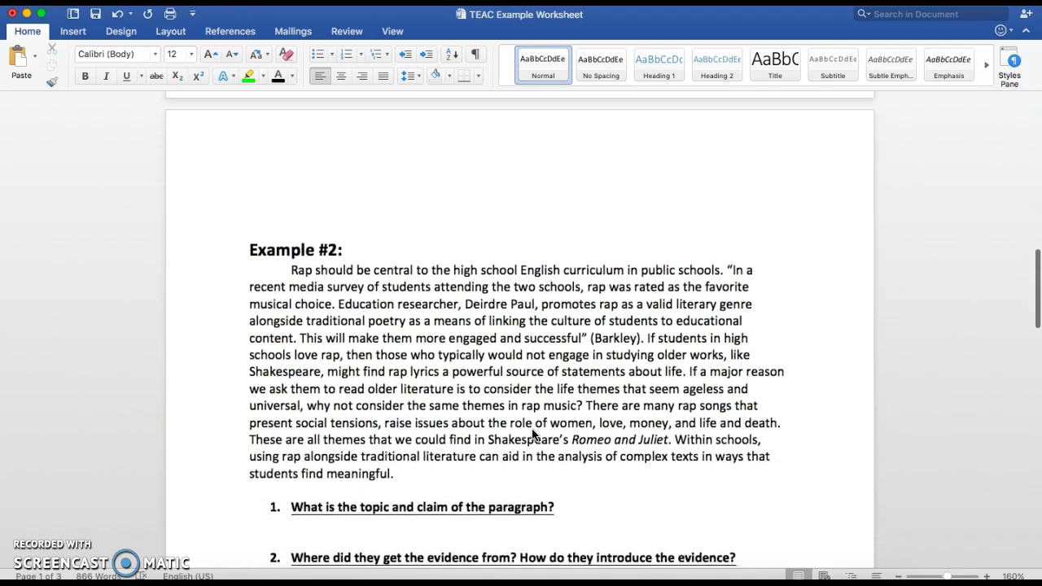
{"action": "scroll", "coordinate": [533, 434], "scroll_direction": "down", "scroll_amount": 1}
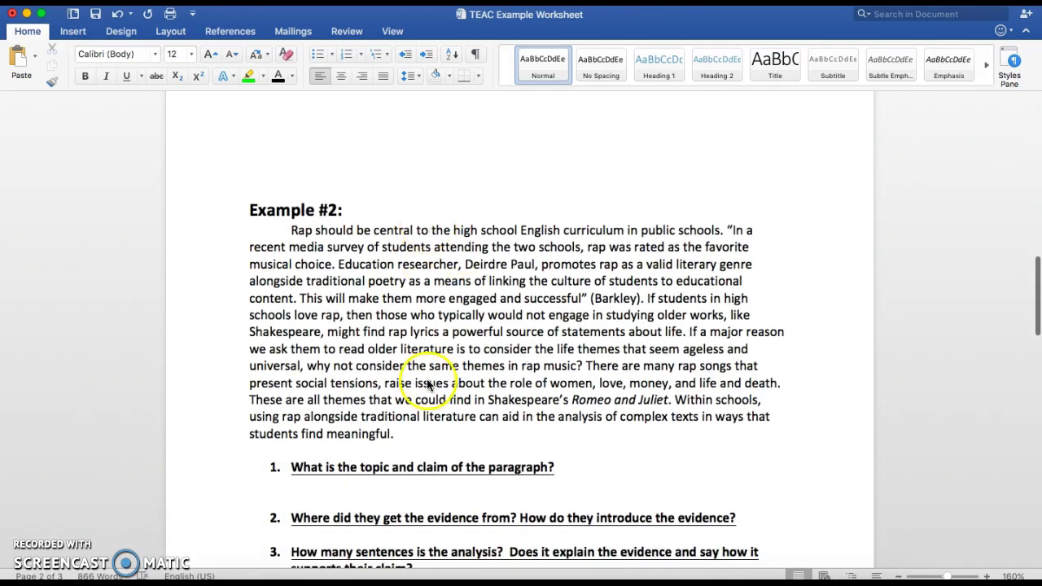
{"action": "scroll", "coordinate": [427, 391], "scroll_direction": "down", "scroll_amount": 2}
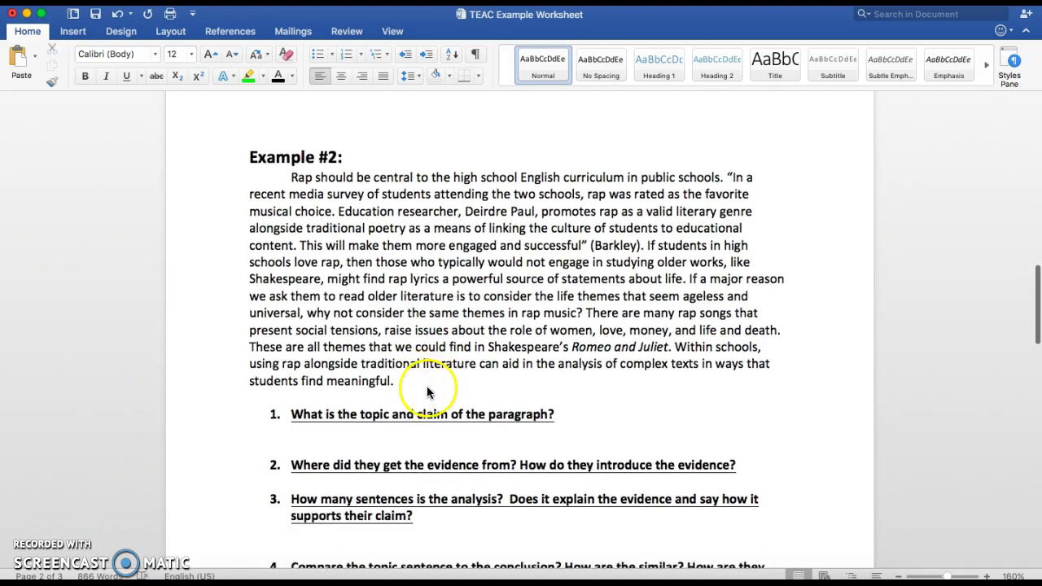